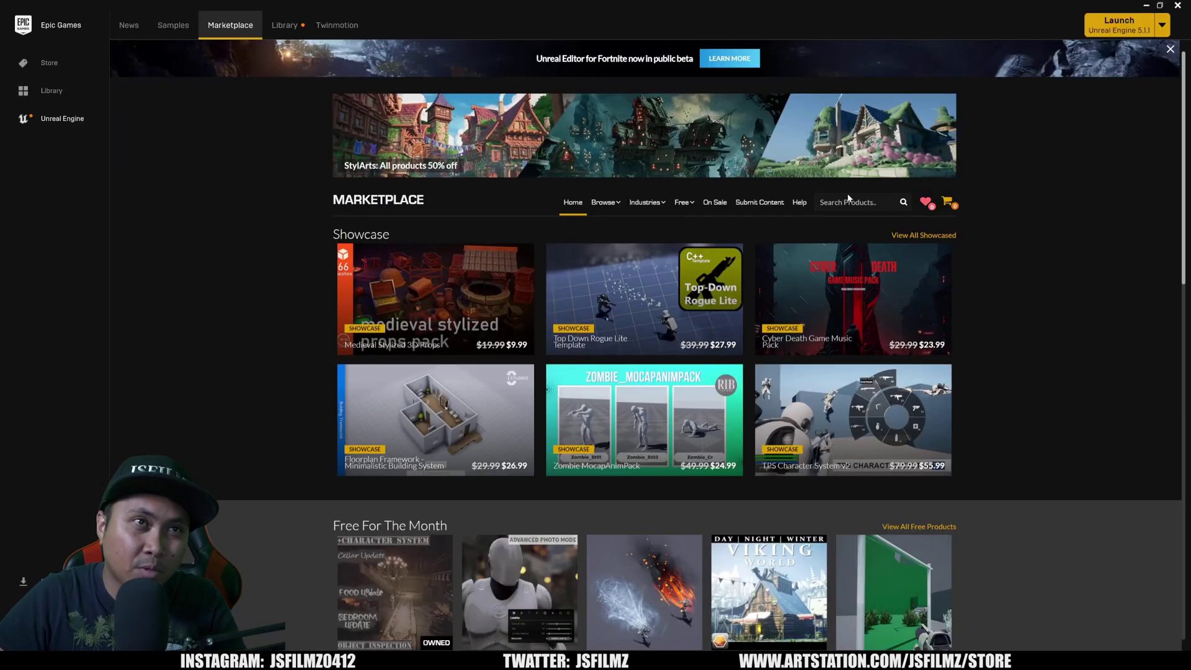
Search the Marketplace for "cesium" and open the Cesium for Unreal product page
click(819, 203)
text(cesium)
key(Return)
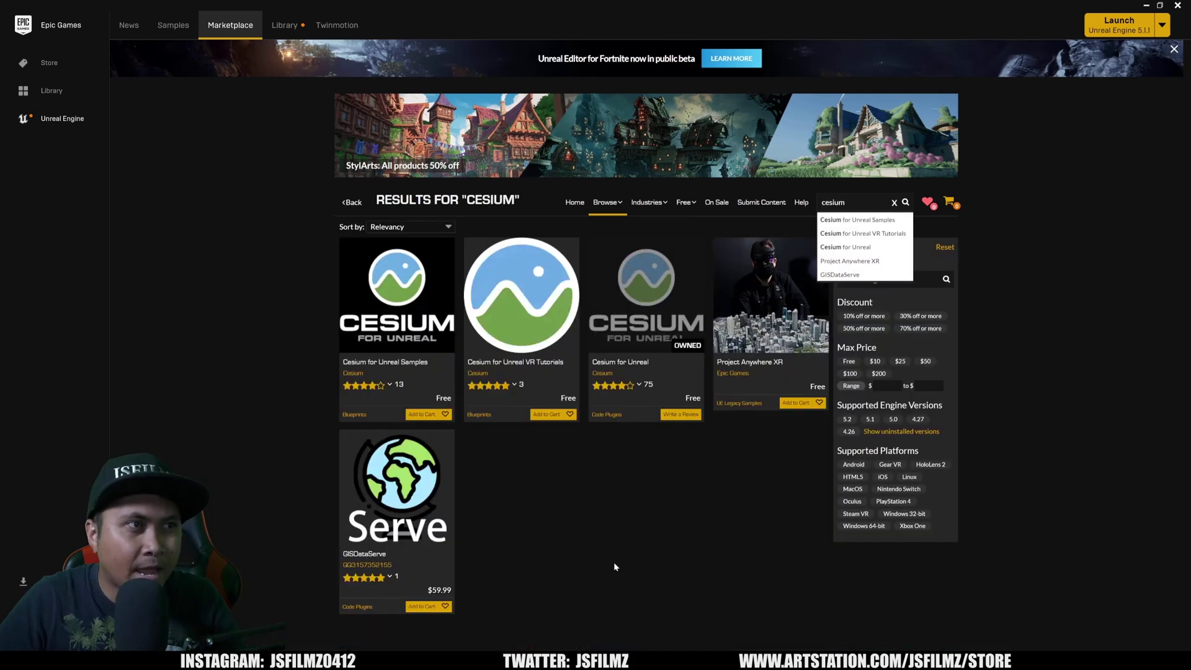
click(635, 362)
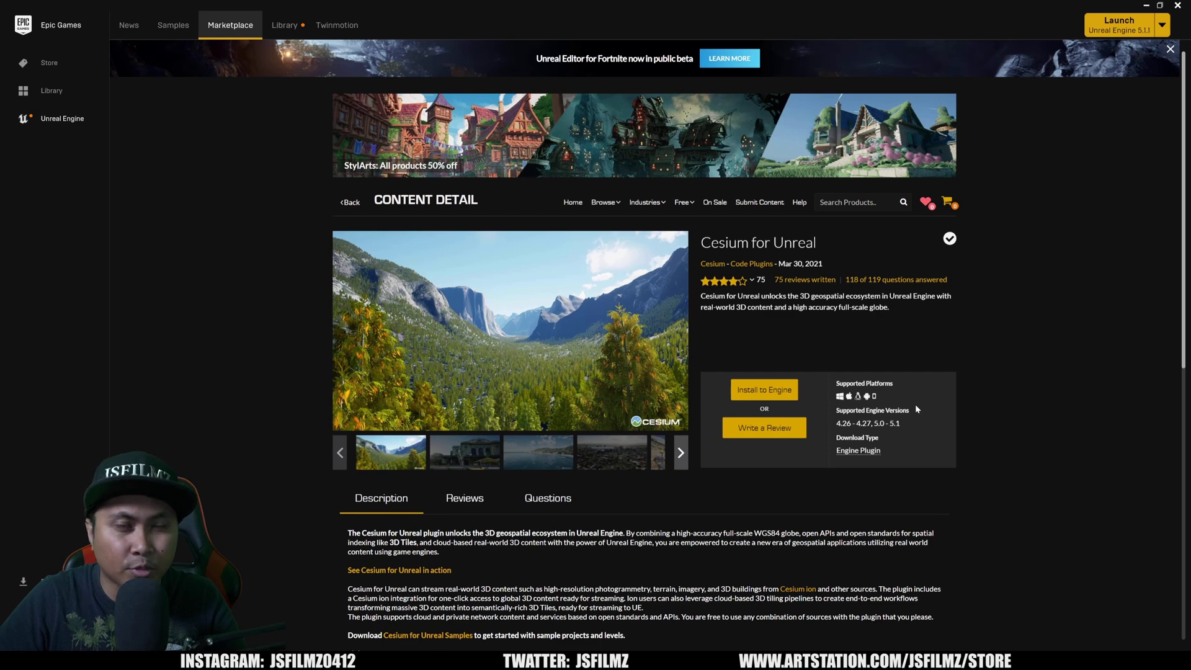
Check which engine versions are offered for installing the Cesium for Unreal plugin, and cancel without installing
click(764, 389)
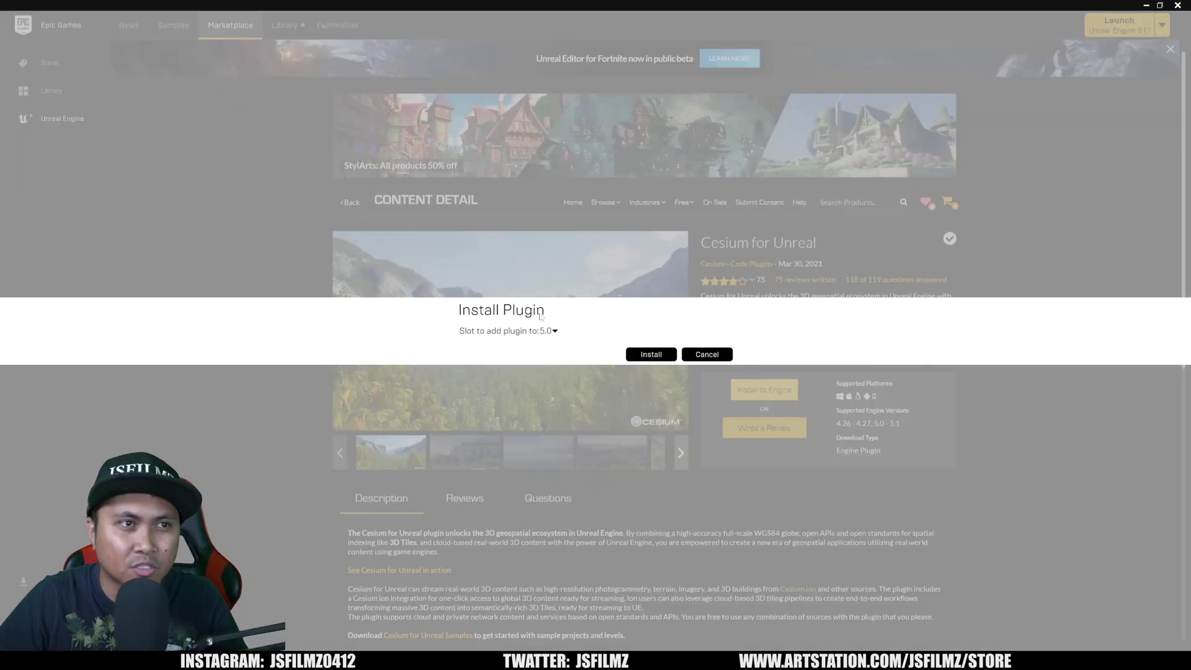
click(547, 331)
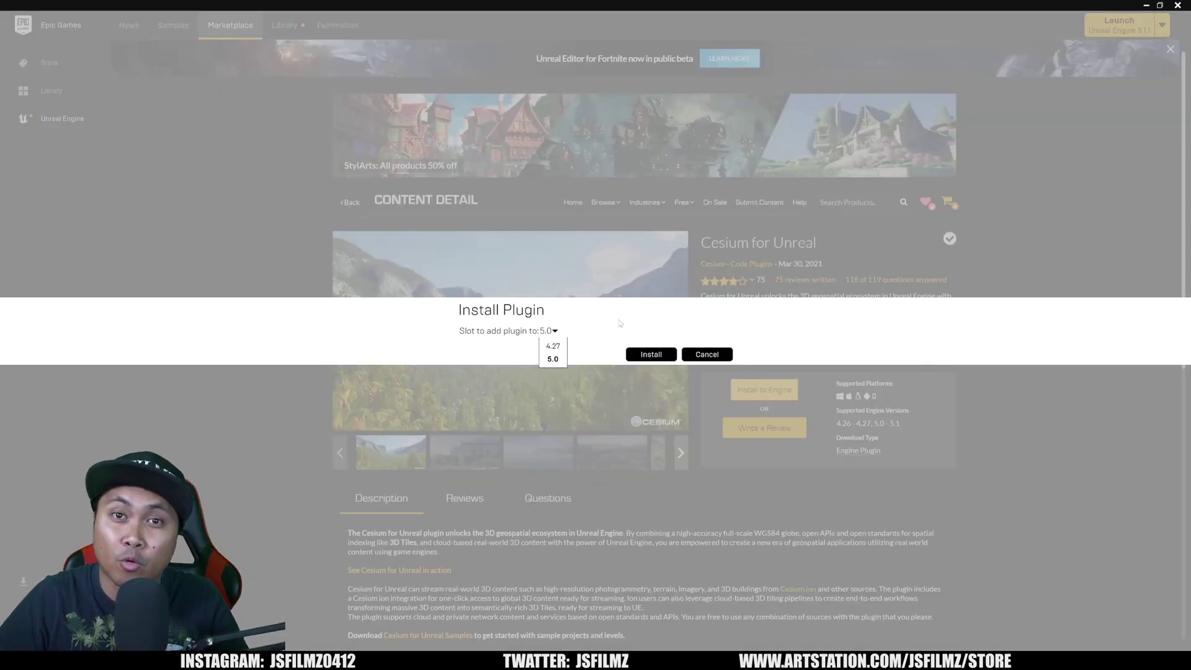
click(618, 323)
click(707, 354)
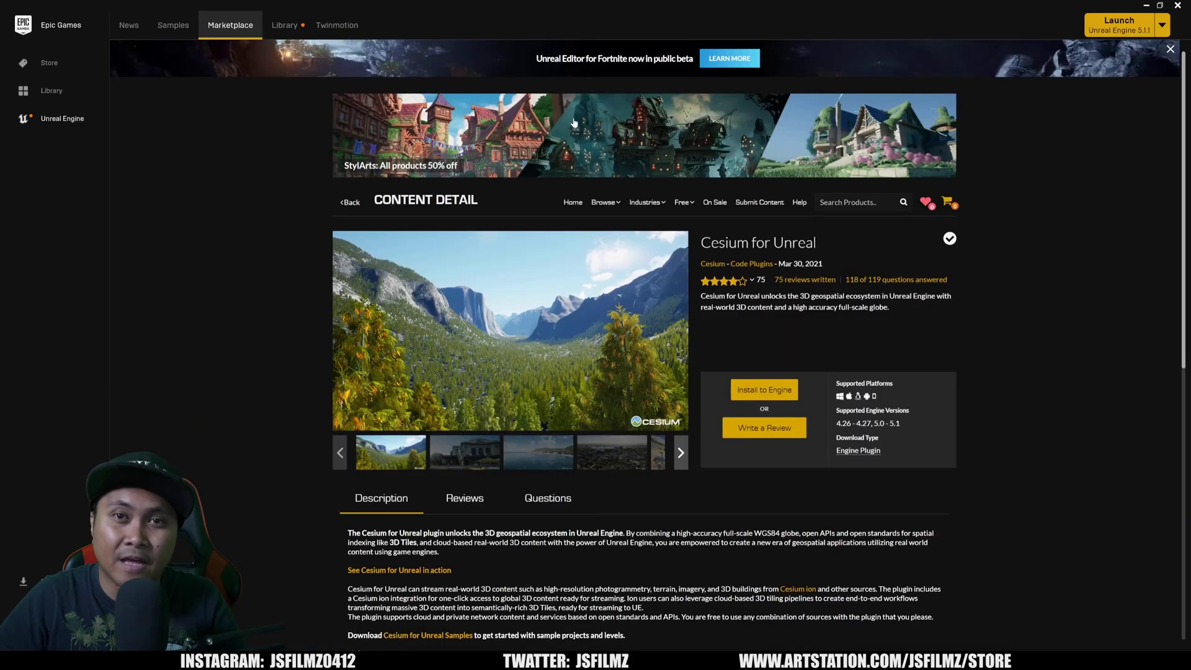
Launch Unreal Engine 5.1.1 from the installed engine versions in the library
click(284, 24)
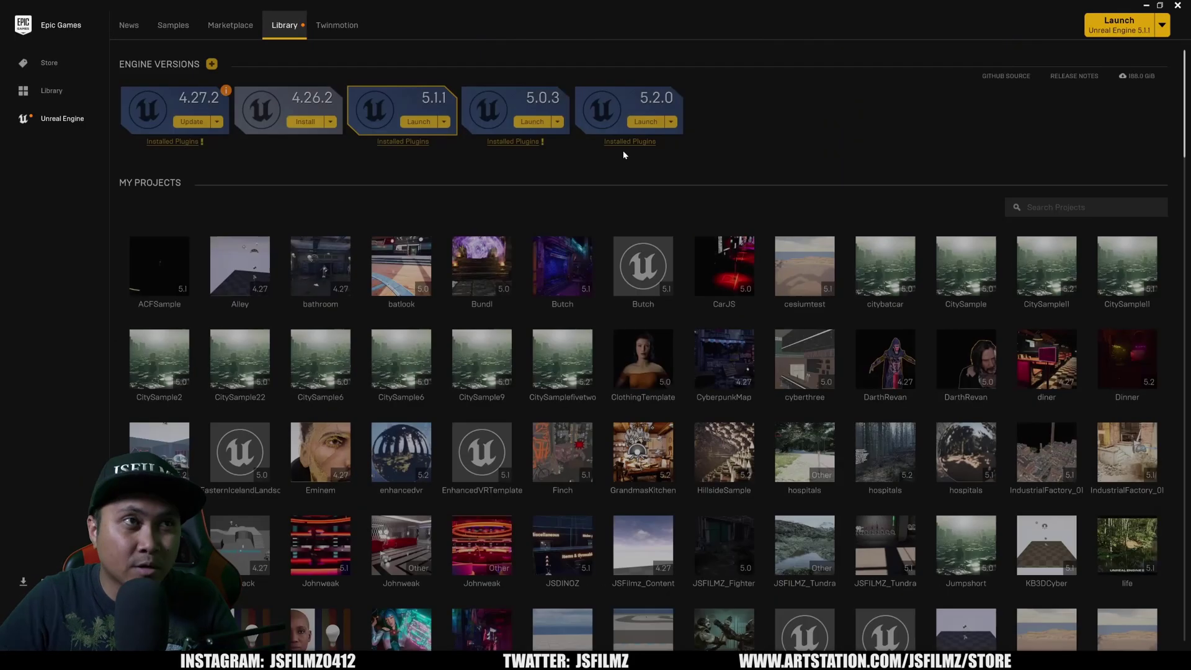
click(424, 124)
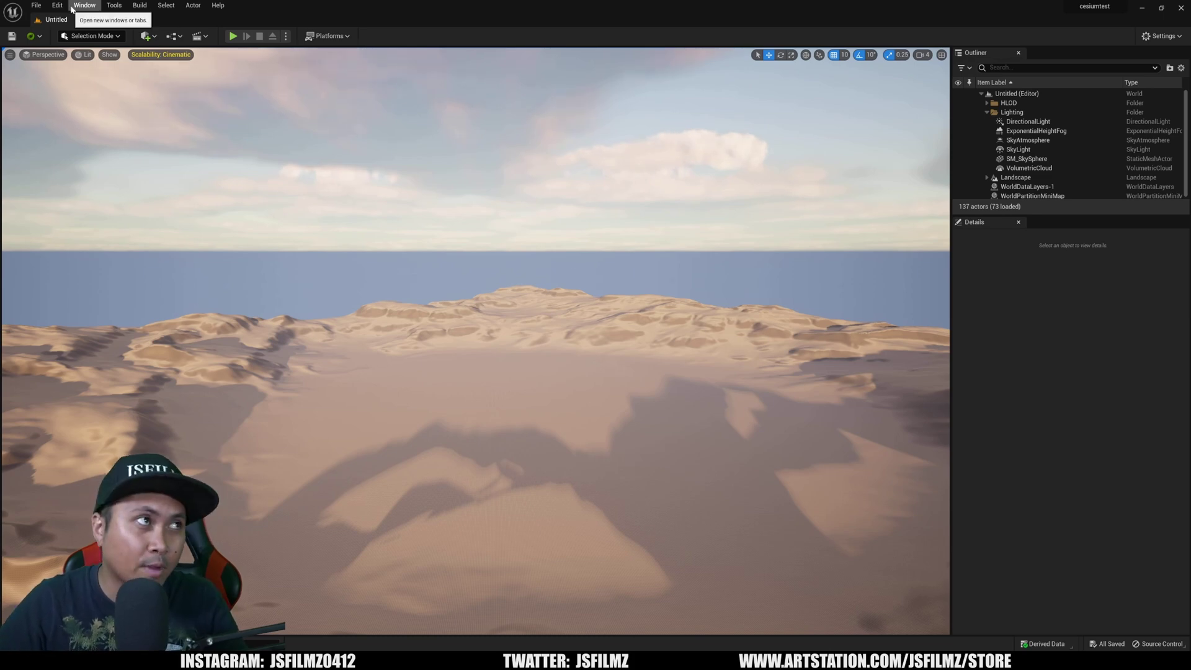
Look up "cesium" among the editor's plugins to check the Cesium for Unreal plugin, and close the plugin list
click(57, 5)
click(88, 153)
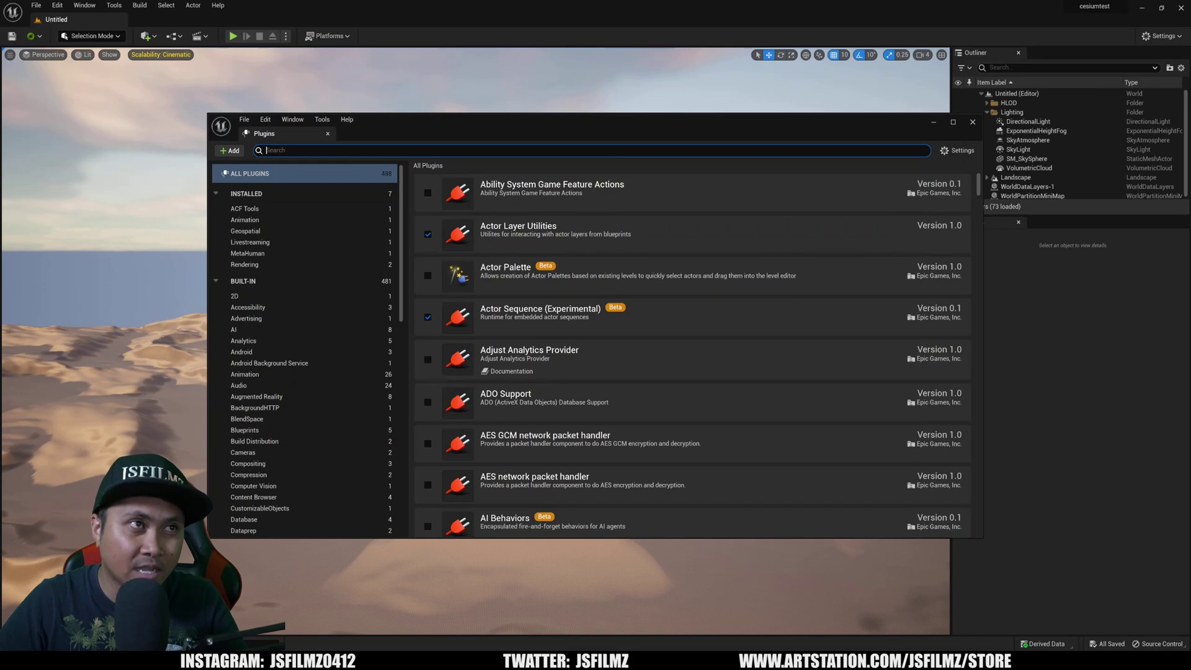
text(cesium)
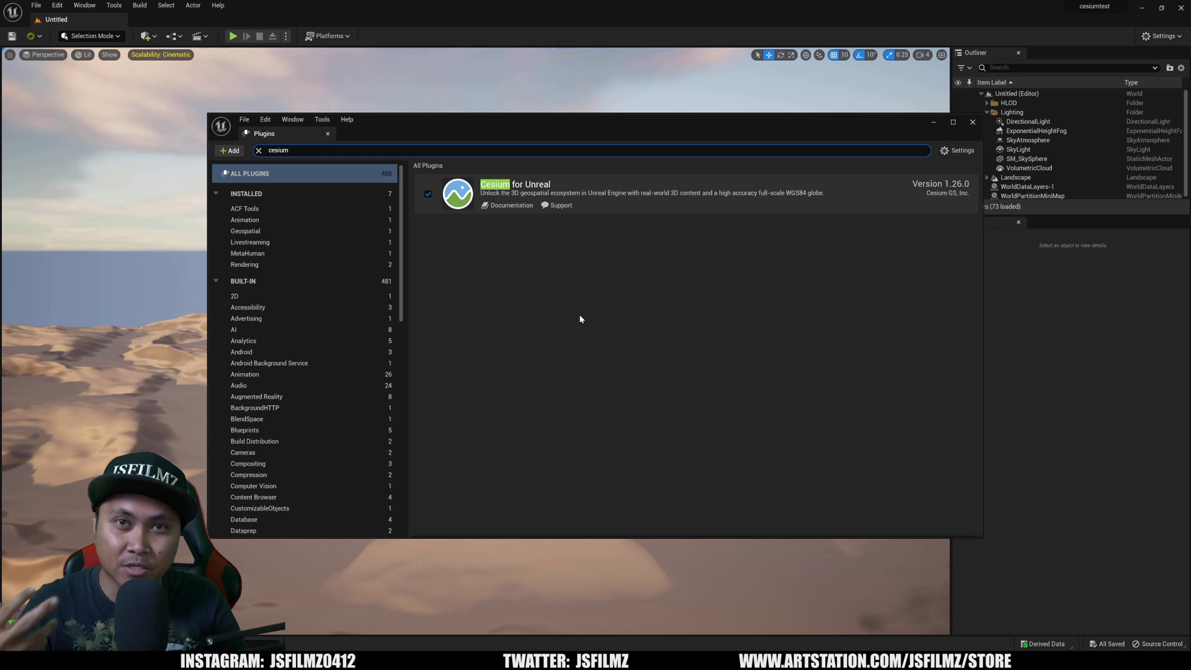
click(972, 123)
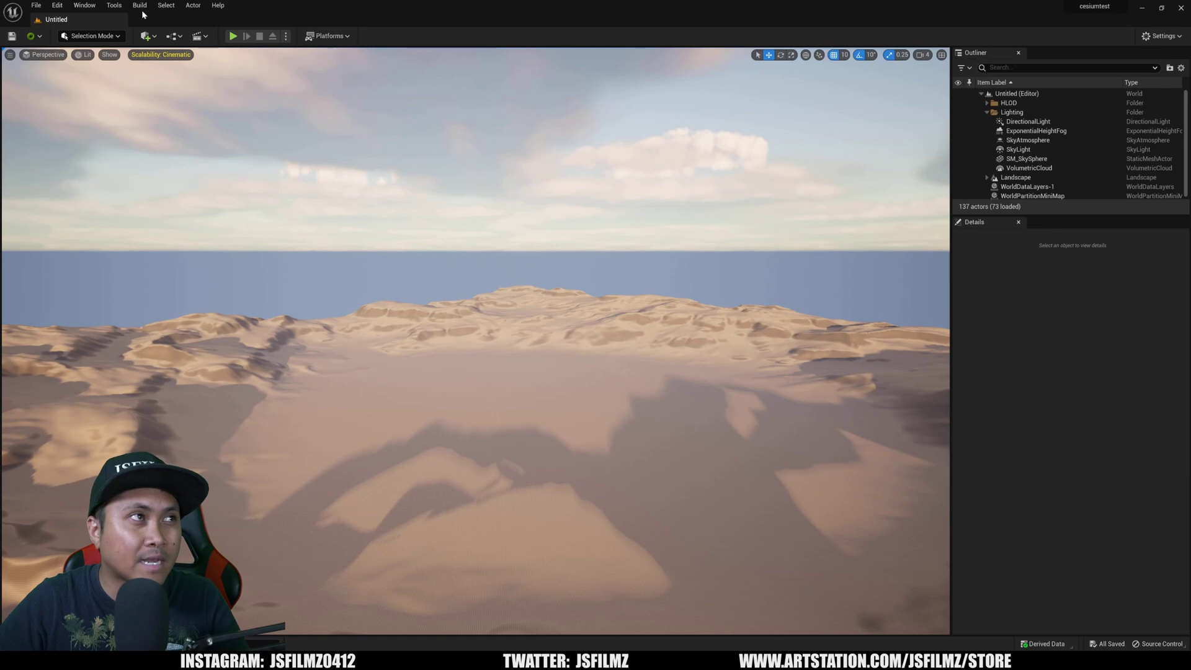
Open the Cesium panel in the editor
click(114, 5)
mouse_move(85, 5)
mouse_move(140, 342)
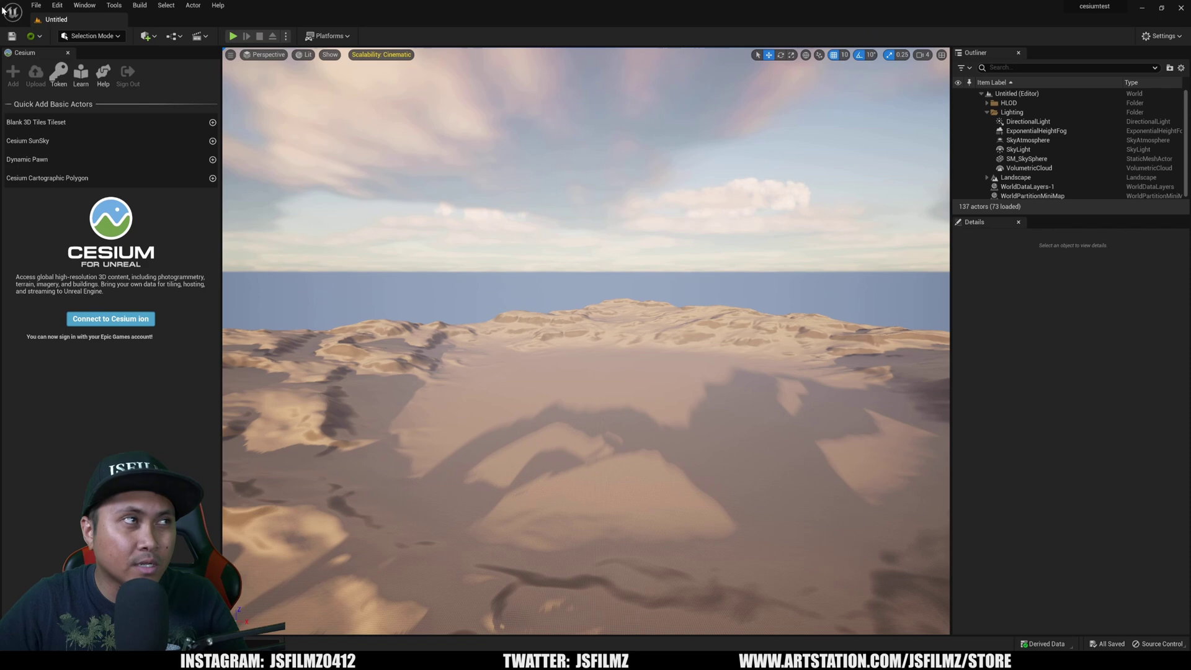
Create a new level from the Empty Level template
click(35, 5)
click(99, 31)
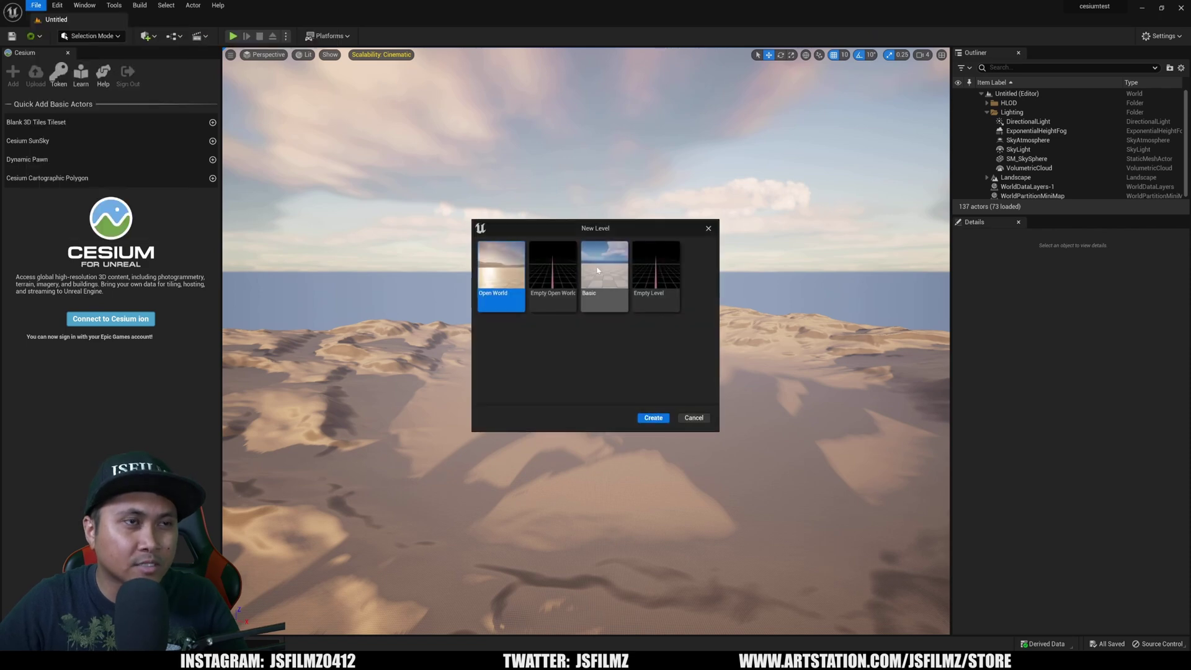
double_click(647, 270)
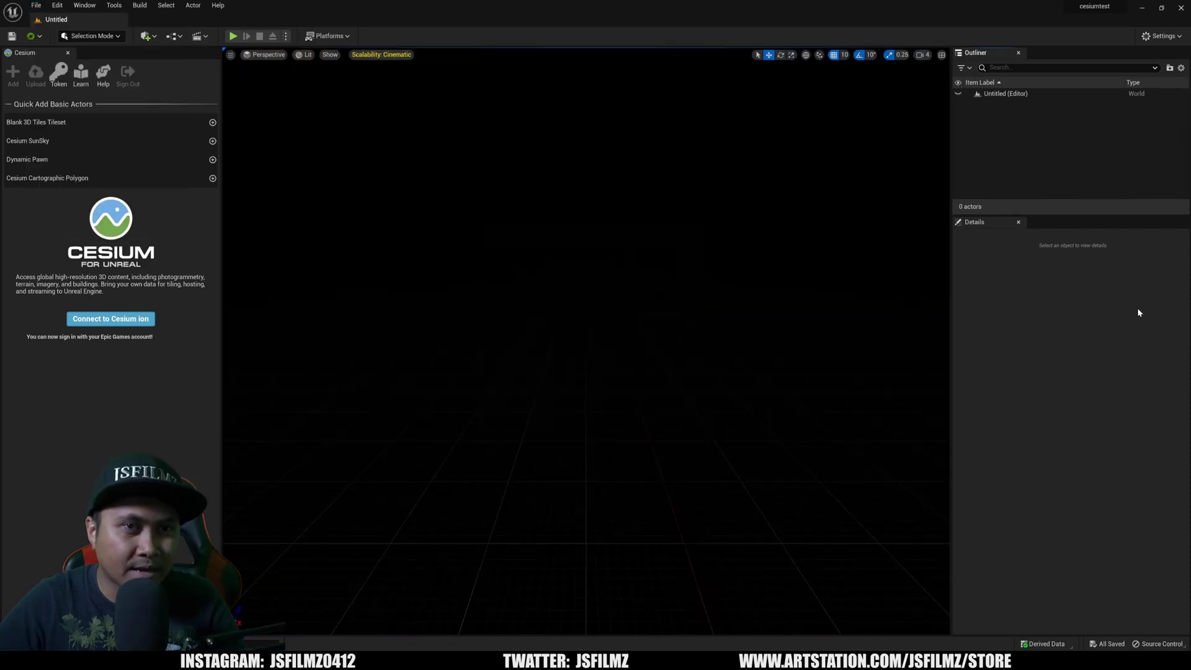
Dock the Content Browser in the editor layout and reduce its height to enlarge the viewport
key(ctrl+space)
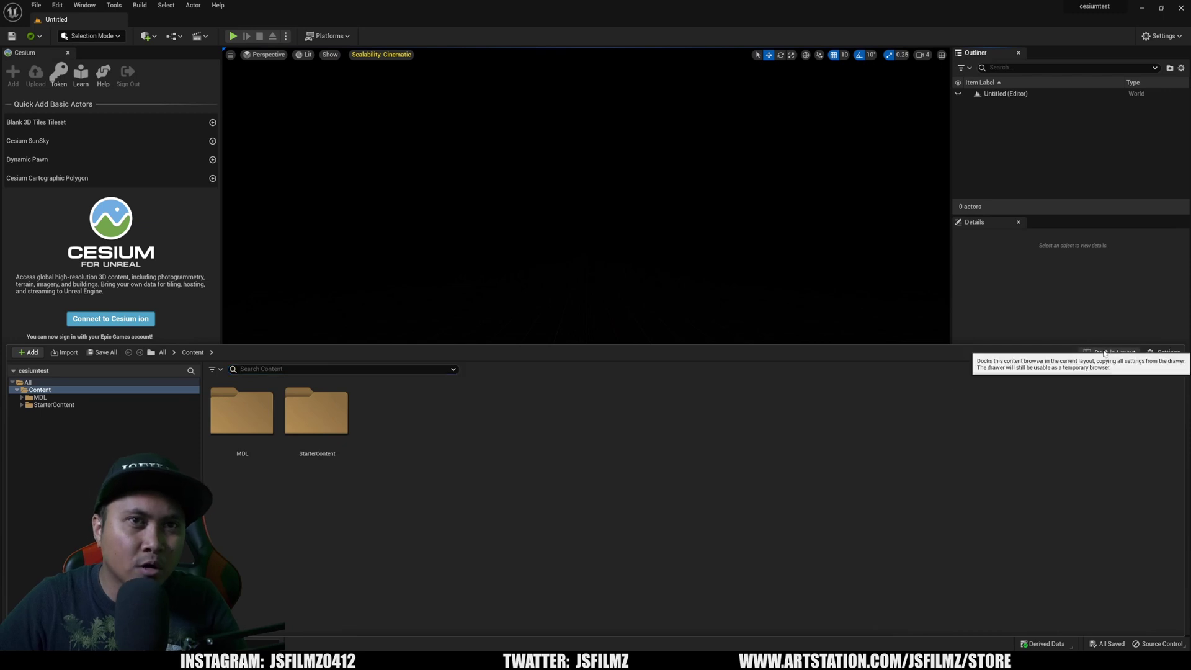
click(1104, 352)
drag(417, 429, 416, 462)
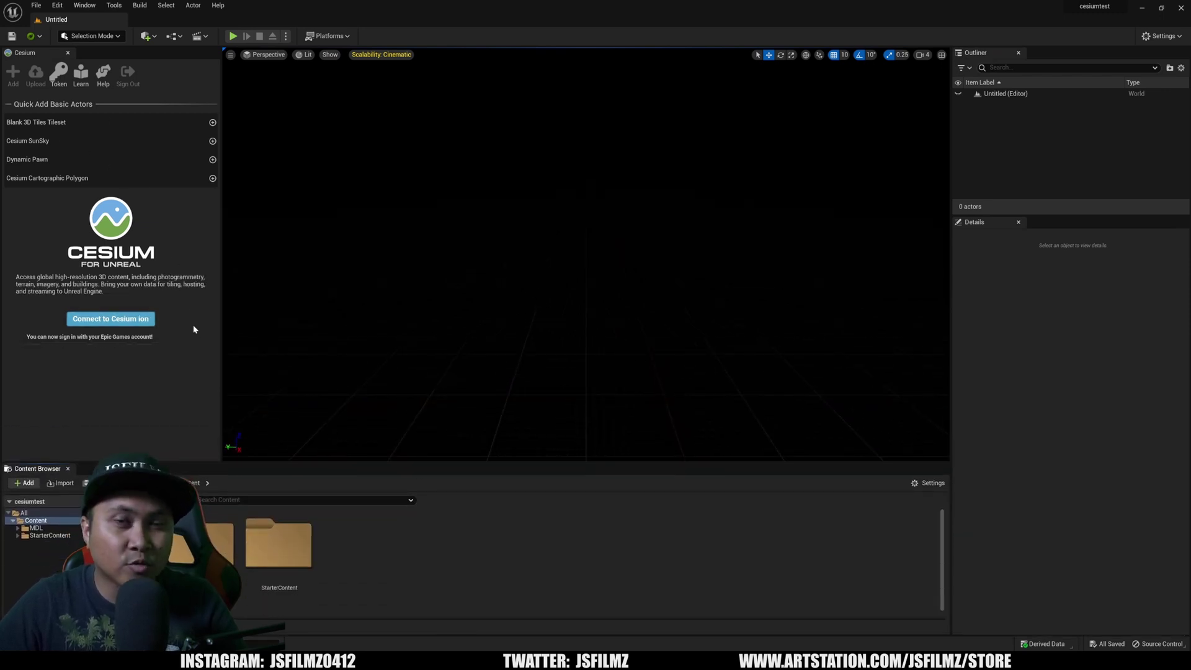
Connect the Cesium plugin to Cesium ion, allow the requested permissions and return to the Unreal editor
click(79, 317)
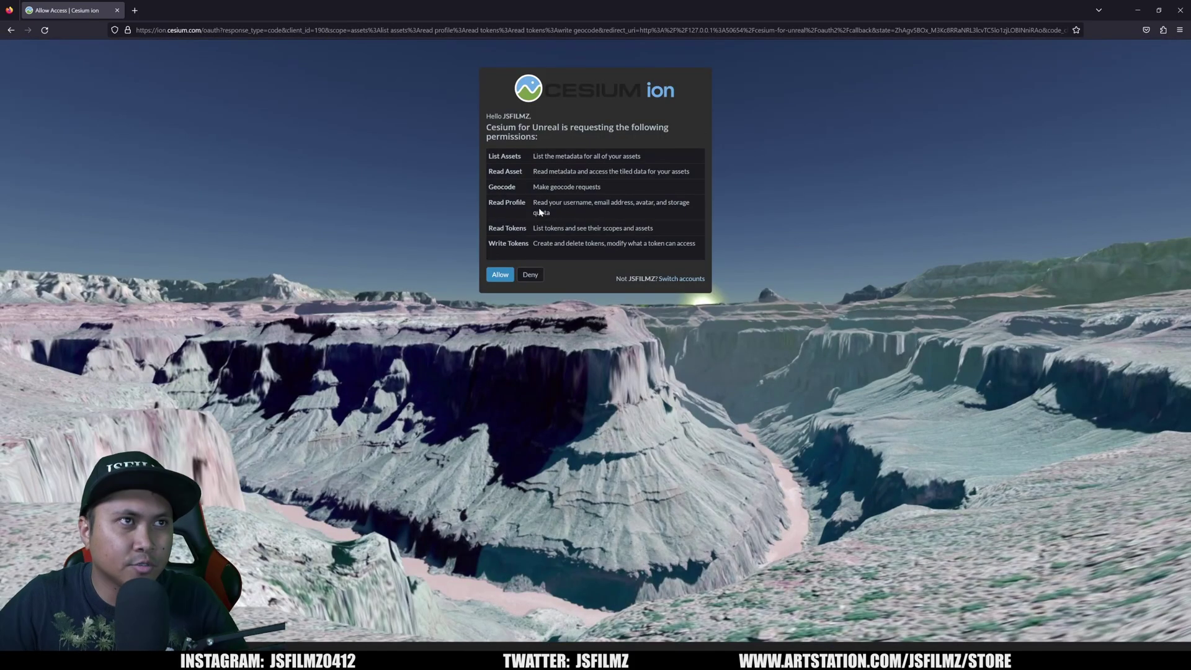
click(504, 273)
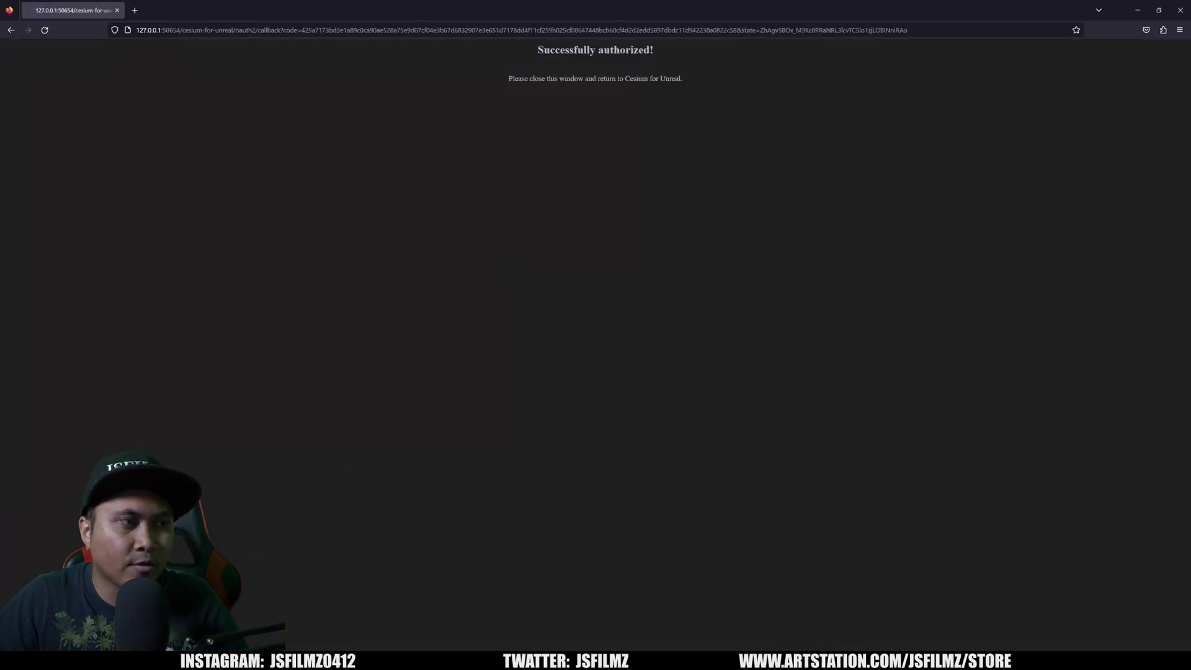
click(1140, 9)
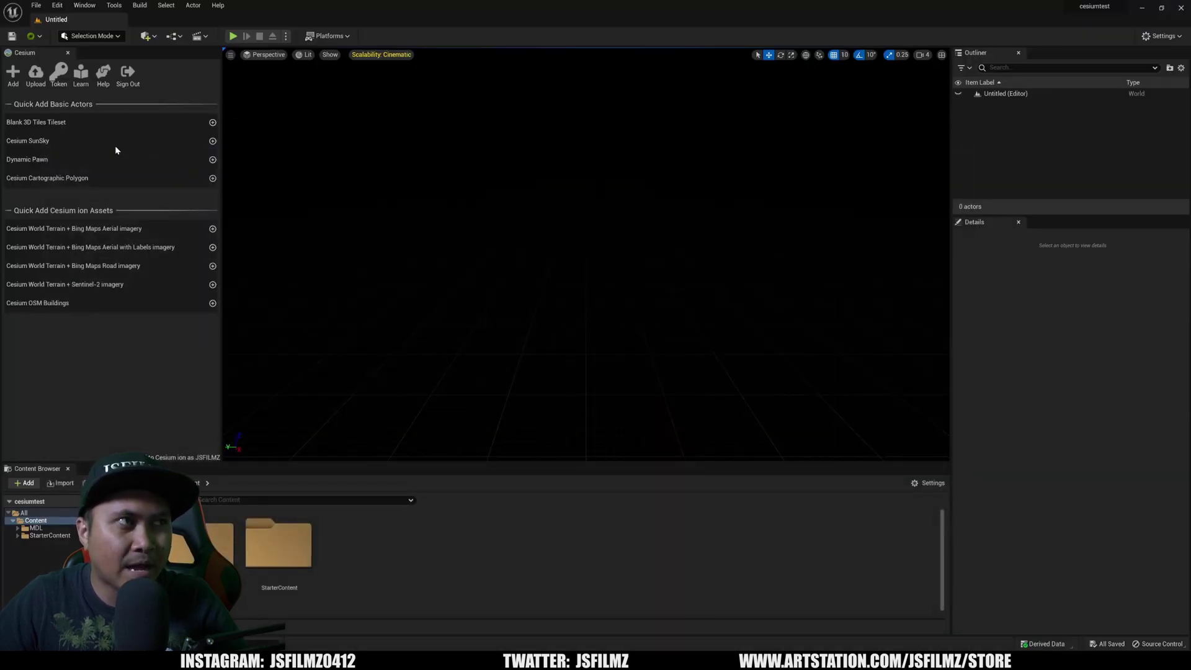
Add a Cesium SunSky and a Blank 3D Tiles Tileset to the empty level
click(212, 141)
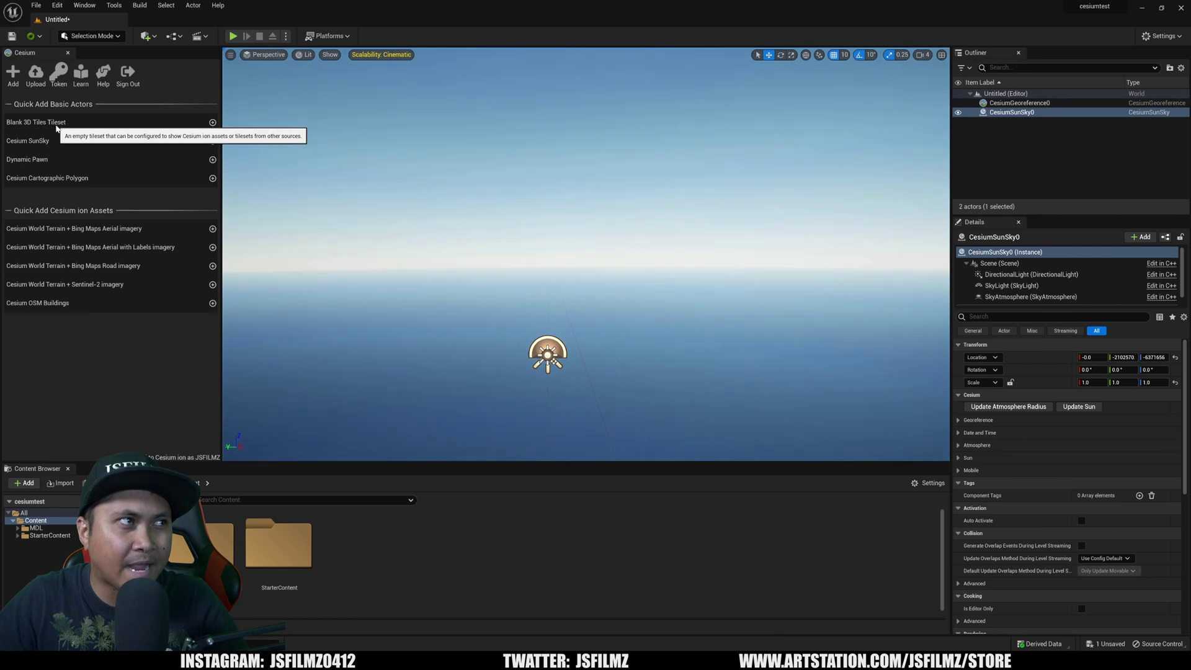
click(212, 123)
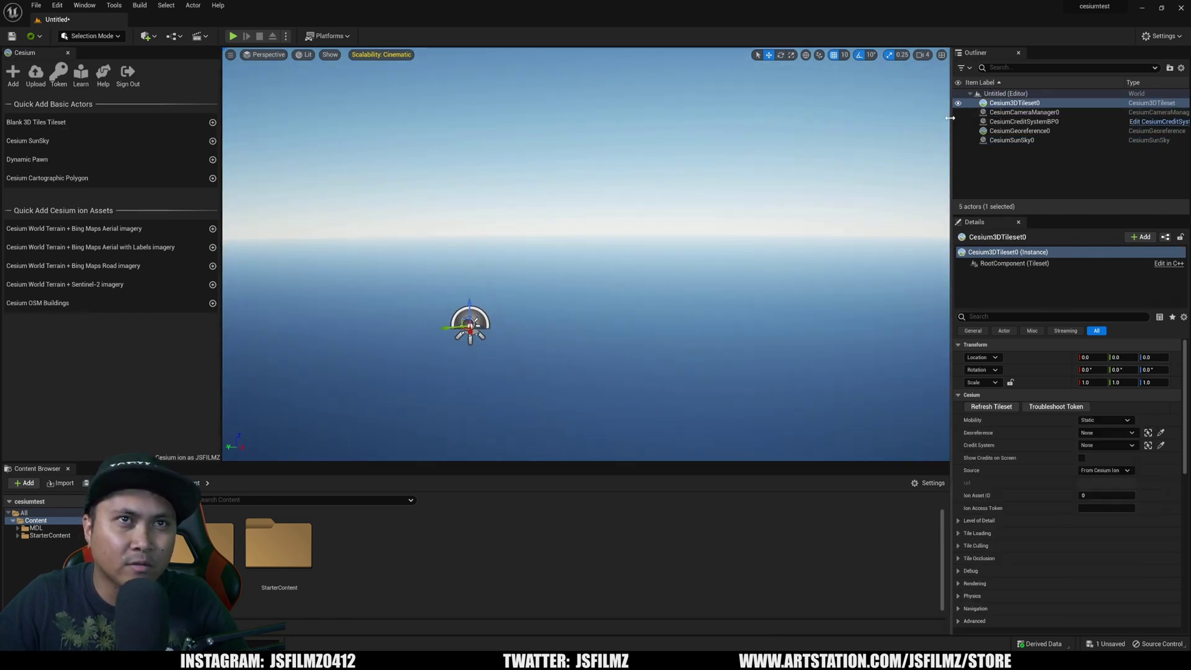
Widen the Outliner and Details area and inspect the tileset, georeference and sun sky actors
drag(950, 118, 928, 116)
click(1024, 105)
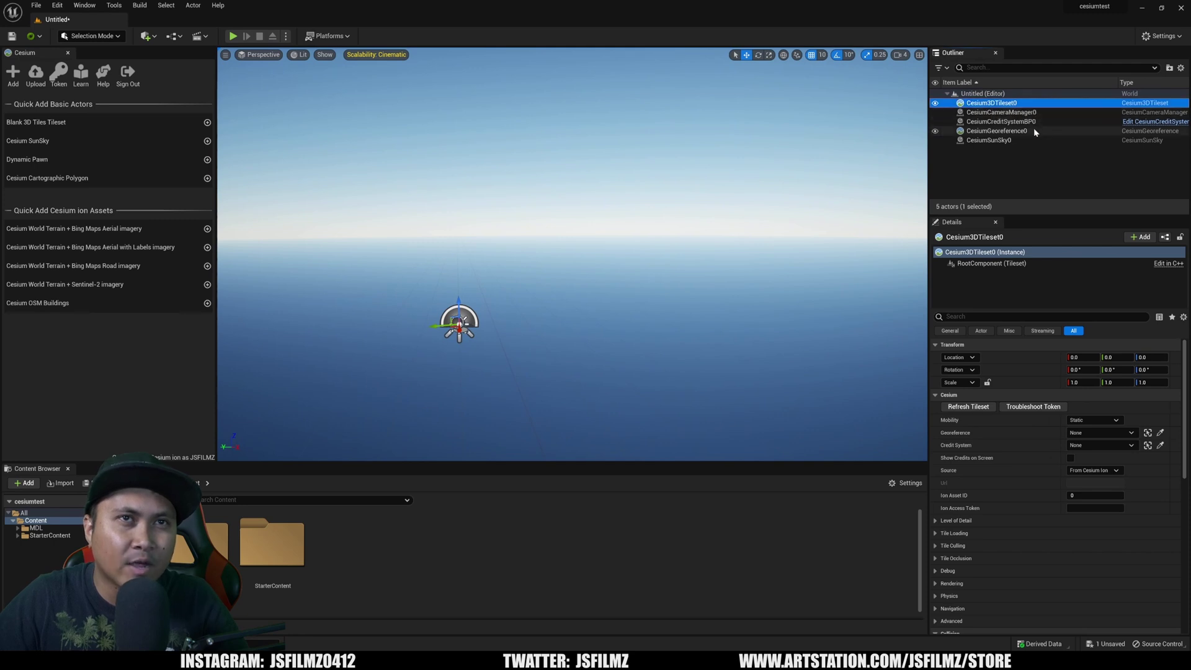
click(1033, 131)
click(1029, 140)
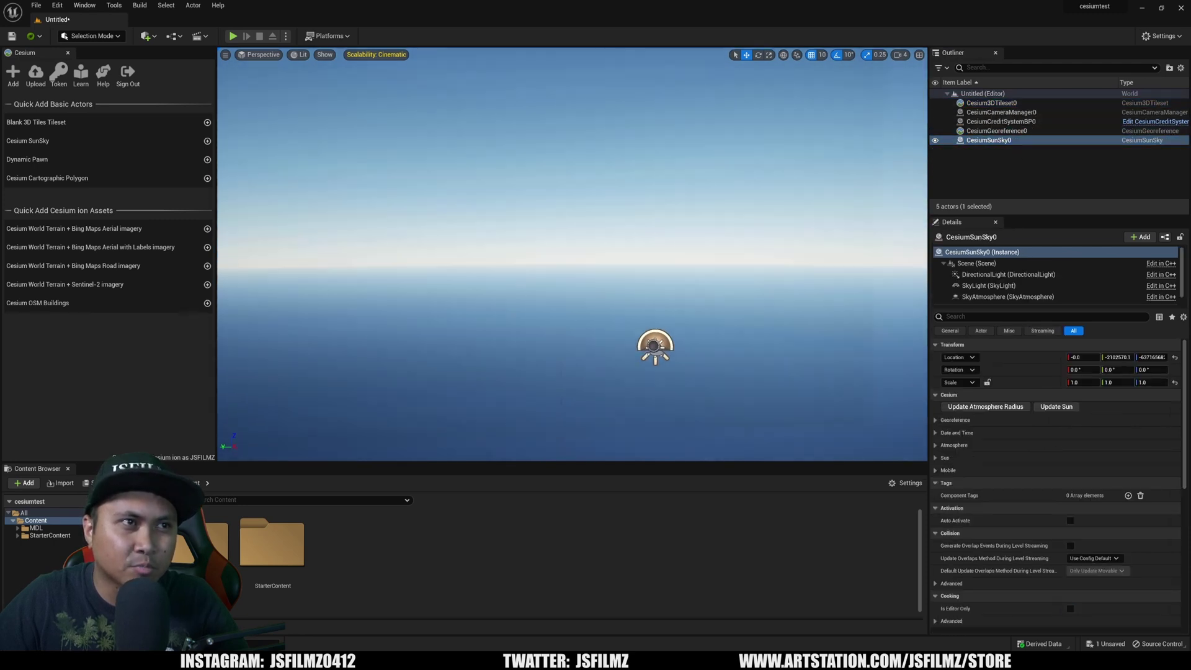
right_drag(801, 241, 924, 266)
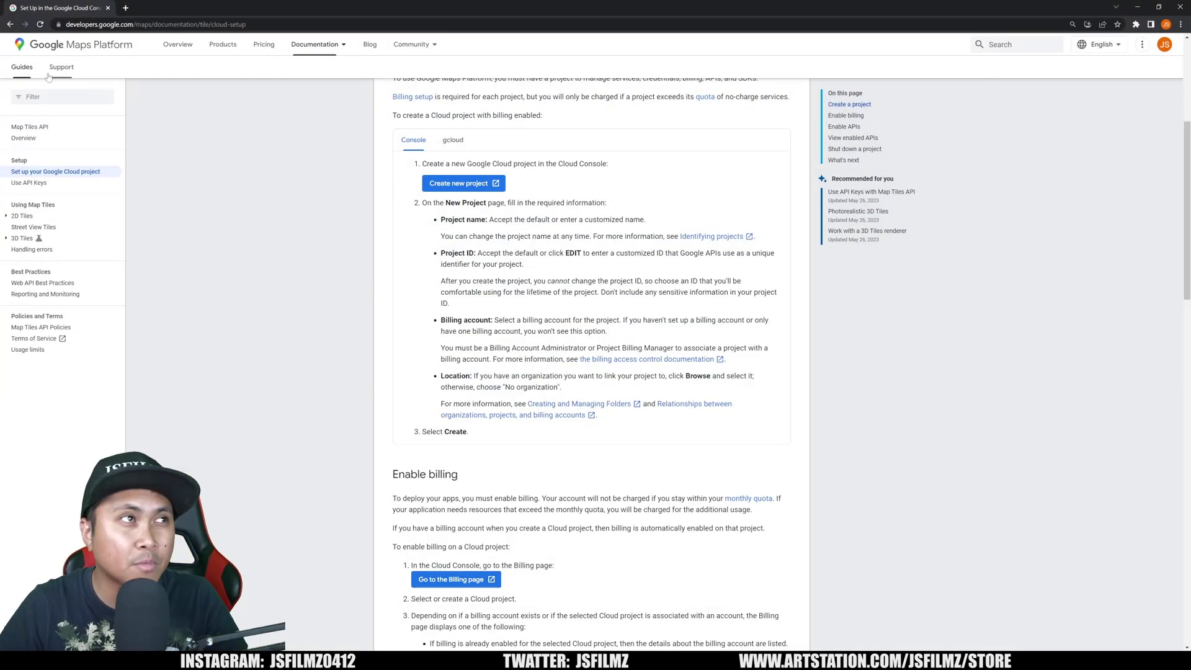
Review the Google Maps Platform guide for Cloud project setup in the browser, covering its address, project creation, billing and API enabling
click(191, 25)
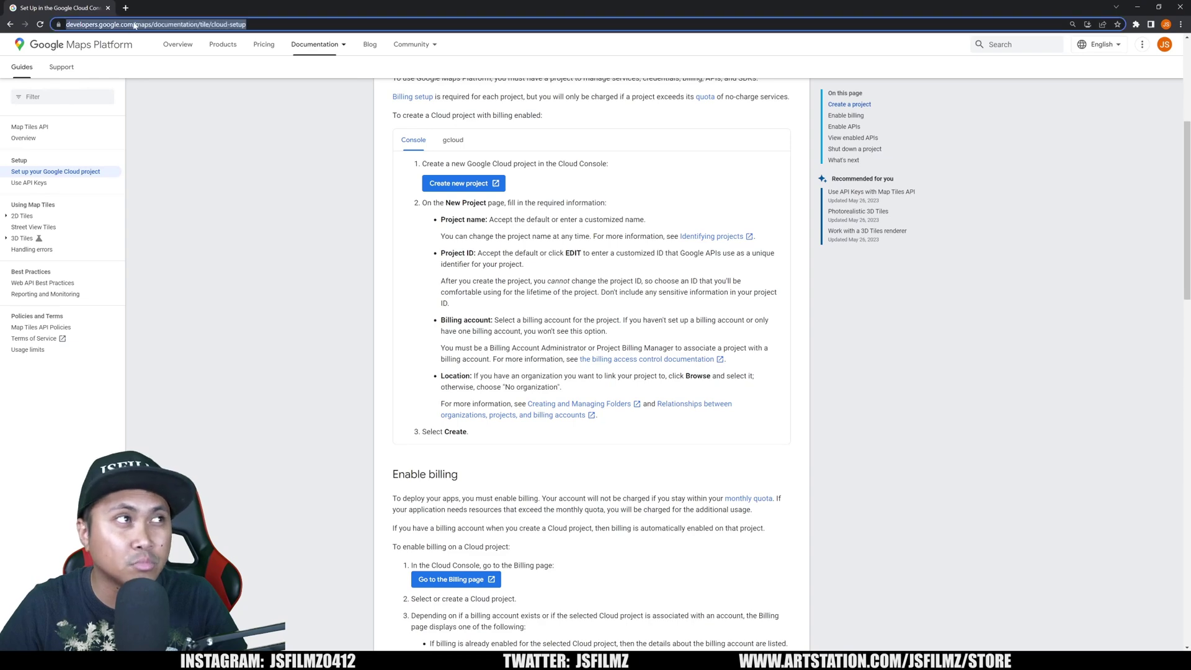
click(265, 25)
drag(267, 24, 149, 24)
scroll(396, 364, down, 3)
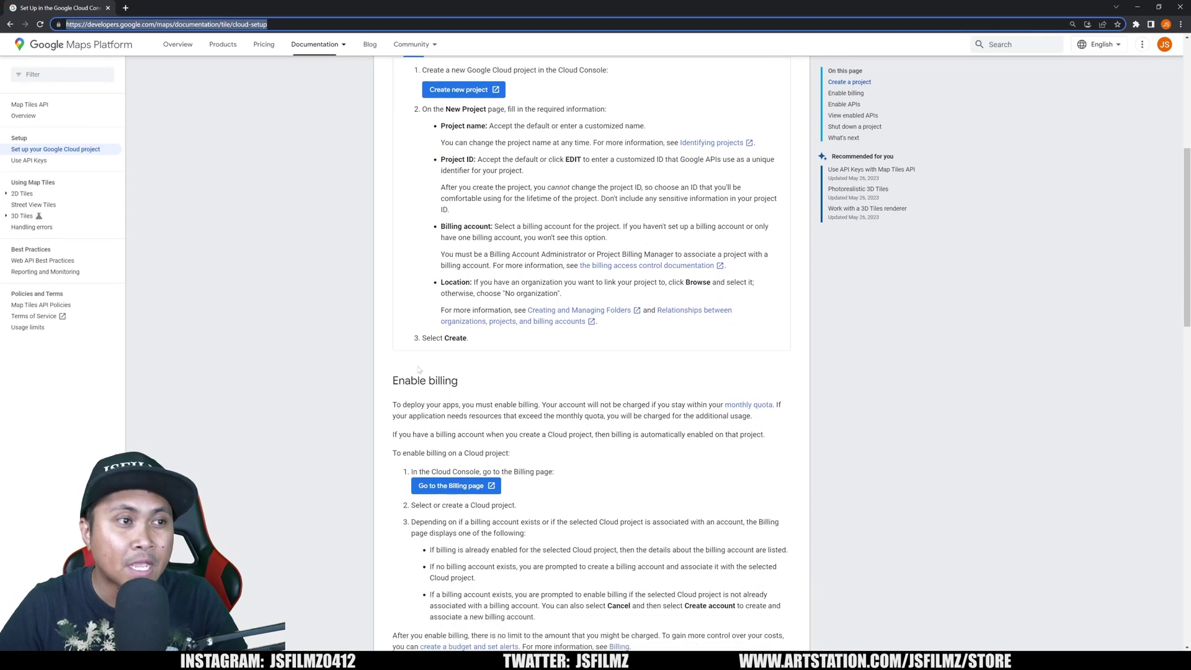
scroll(397, 364, up, 2)
scroll(409, 359, down, 2)
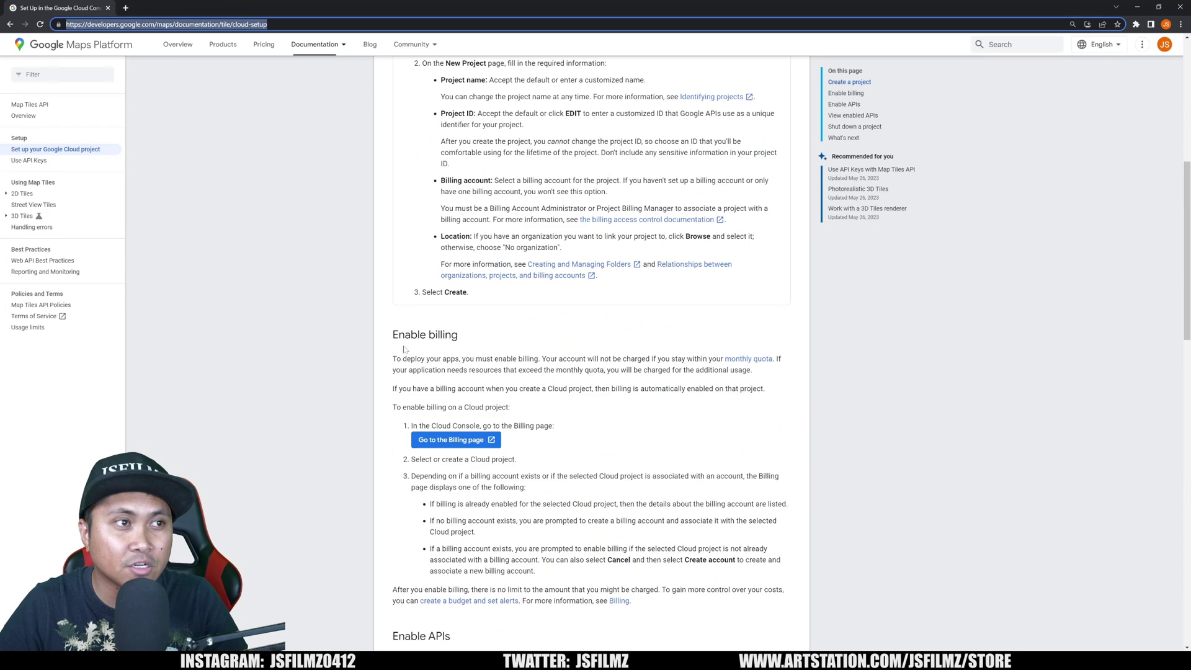
scroll(444, 347, down, 3)
scroll(443, 347, down, 3)
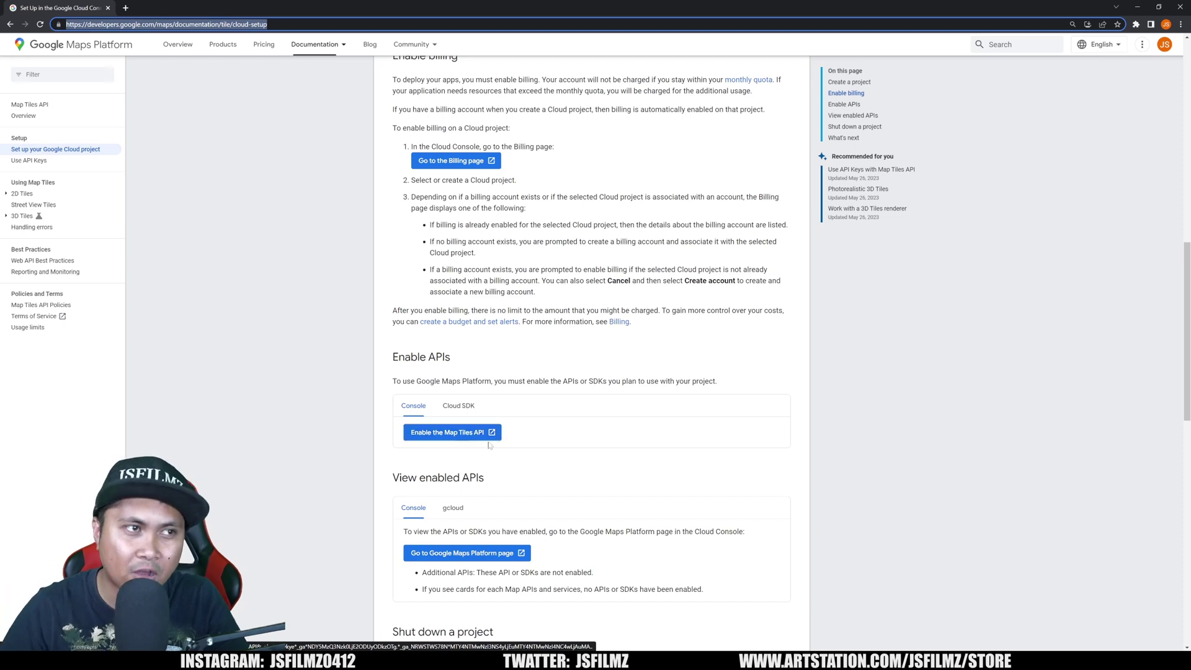
Follow the guide's link for enabling the Map Tiles API and select My Maps Project in Google Cloud
click(449, 438)
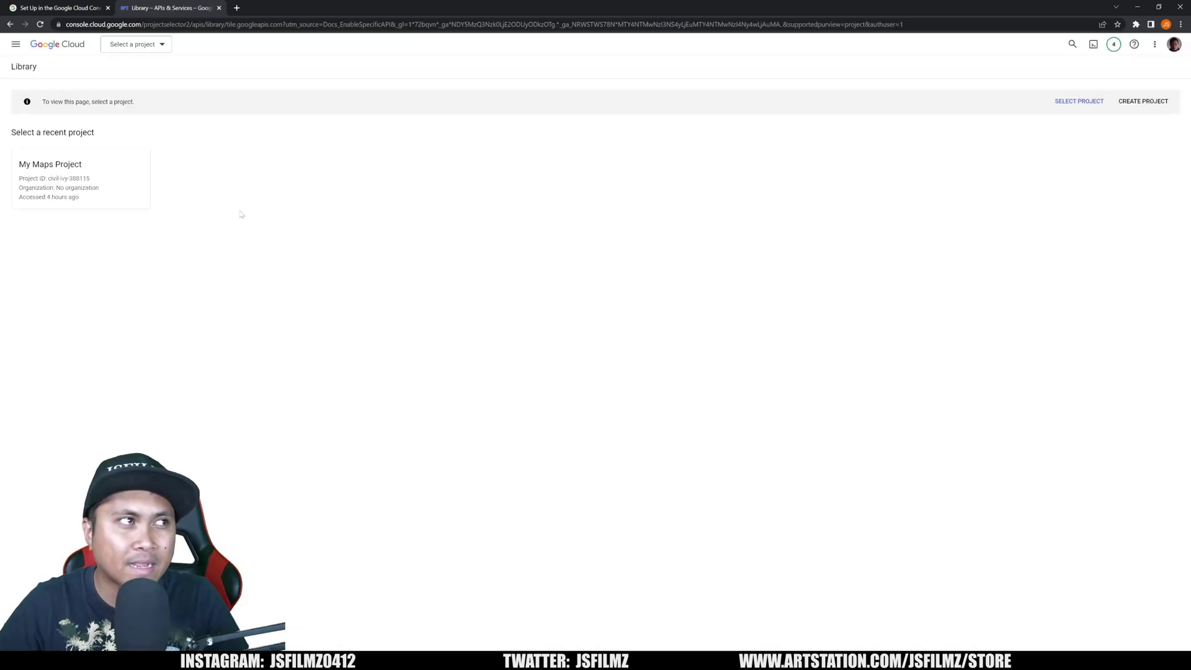
click(102, 173)
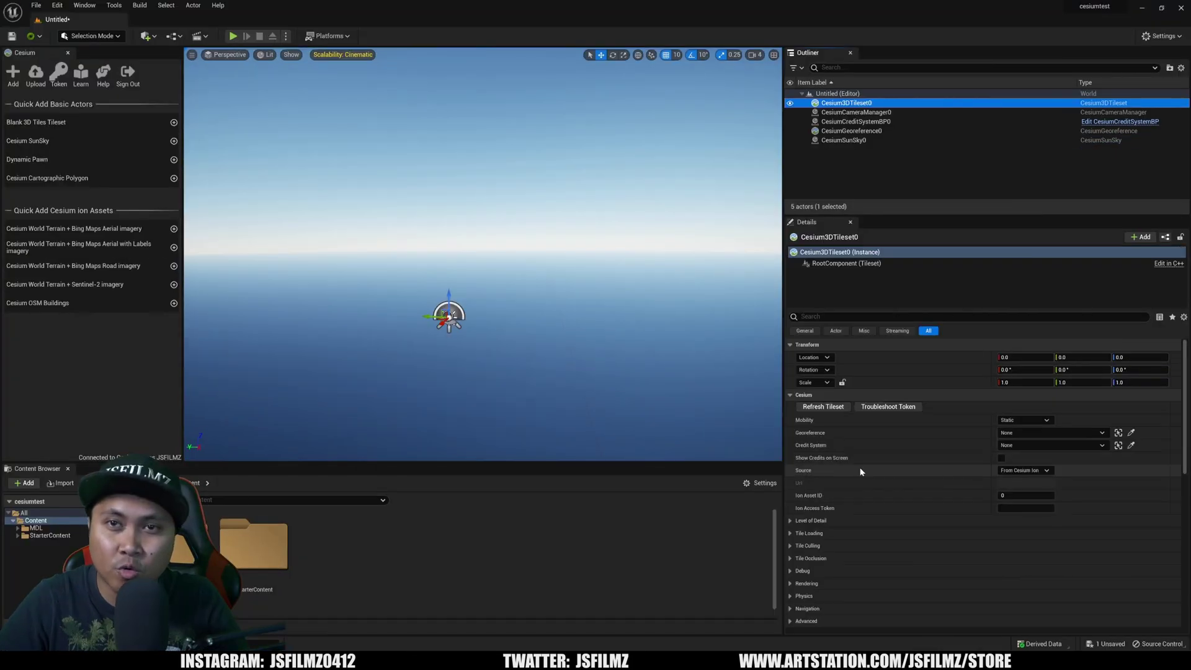
Set the source of the blank Cesium 3D tileset to From Url in the Unreal editor
click(1027, 470)
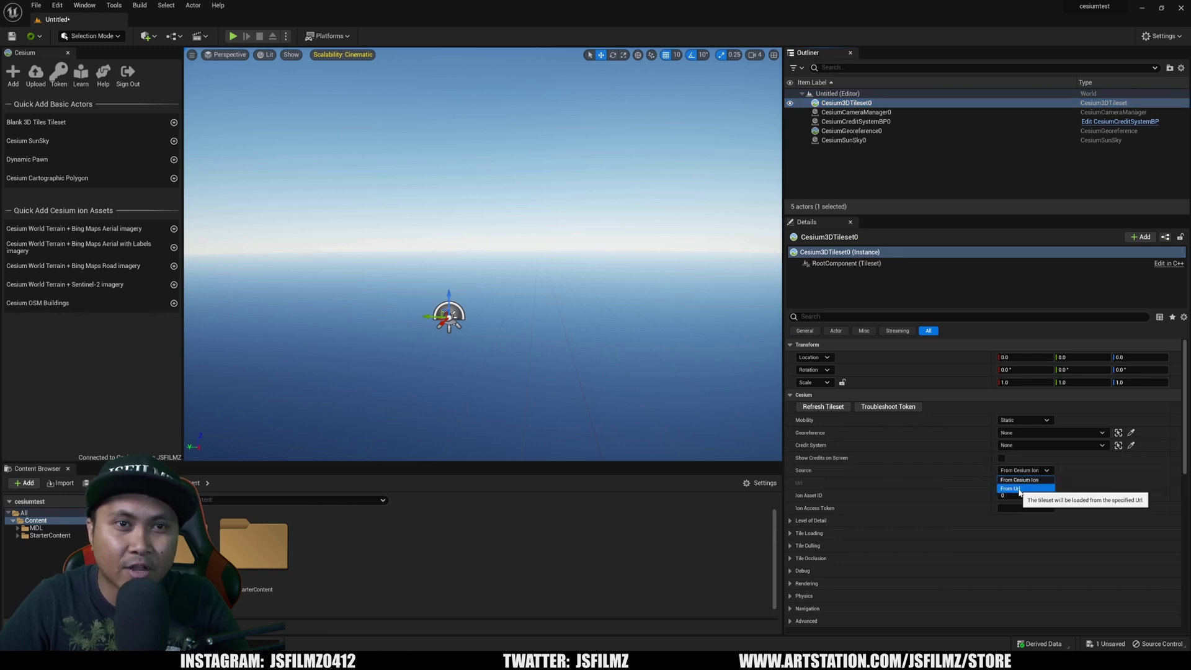
click(1017, 489)
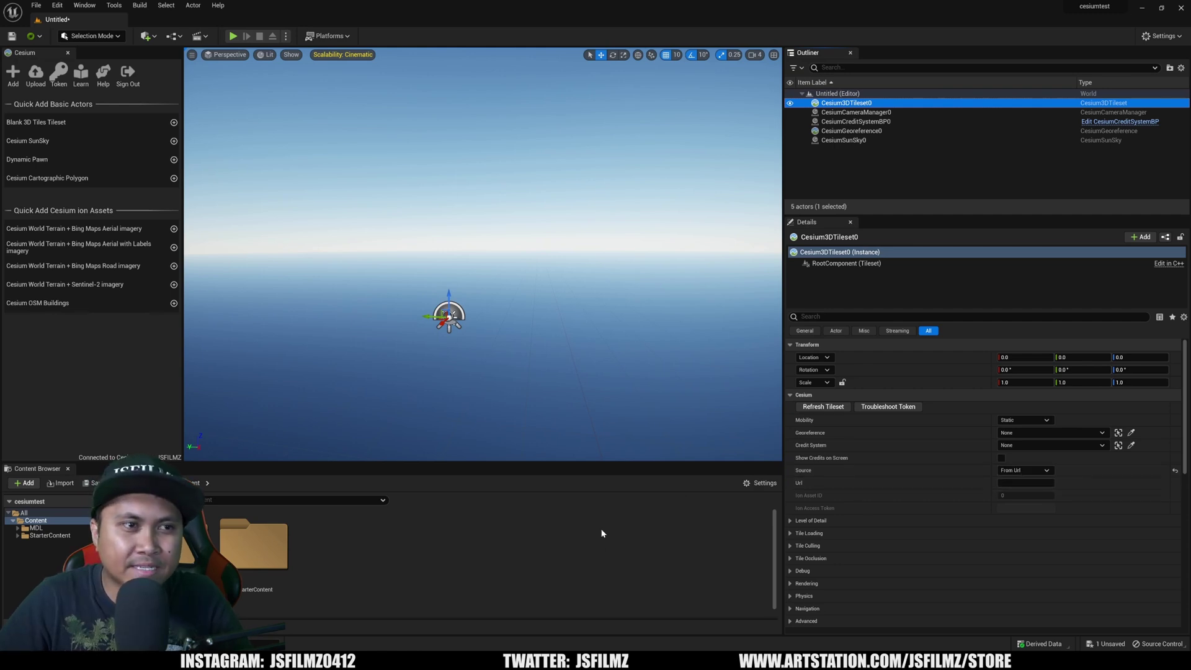
click(731, 563)
key(alt+Tab)
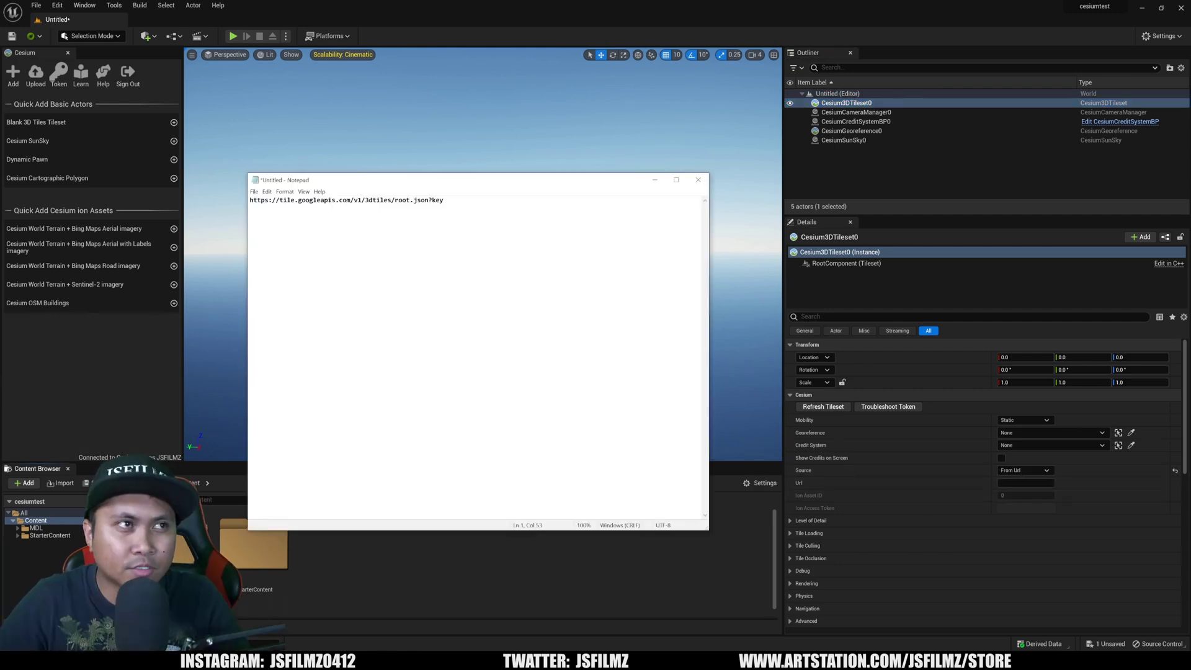
drag(444, 200, 229, 184)
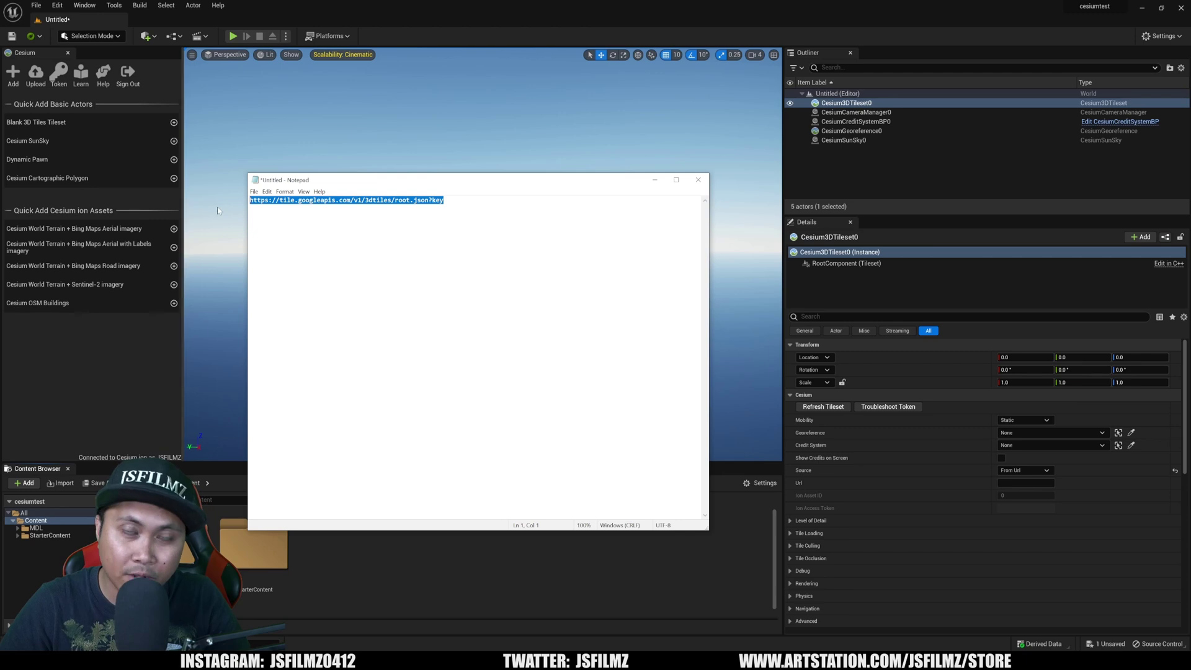
drag(435, 183, 451, 203)
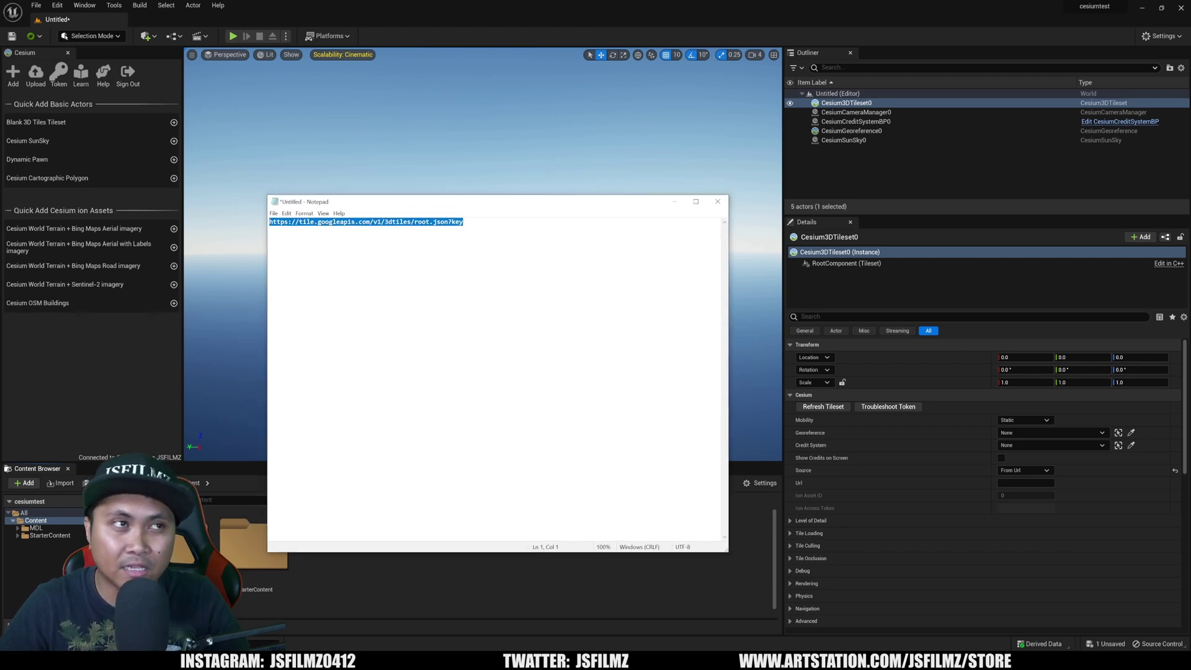
click(463, 222)
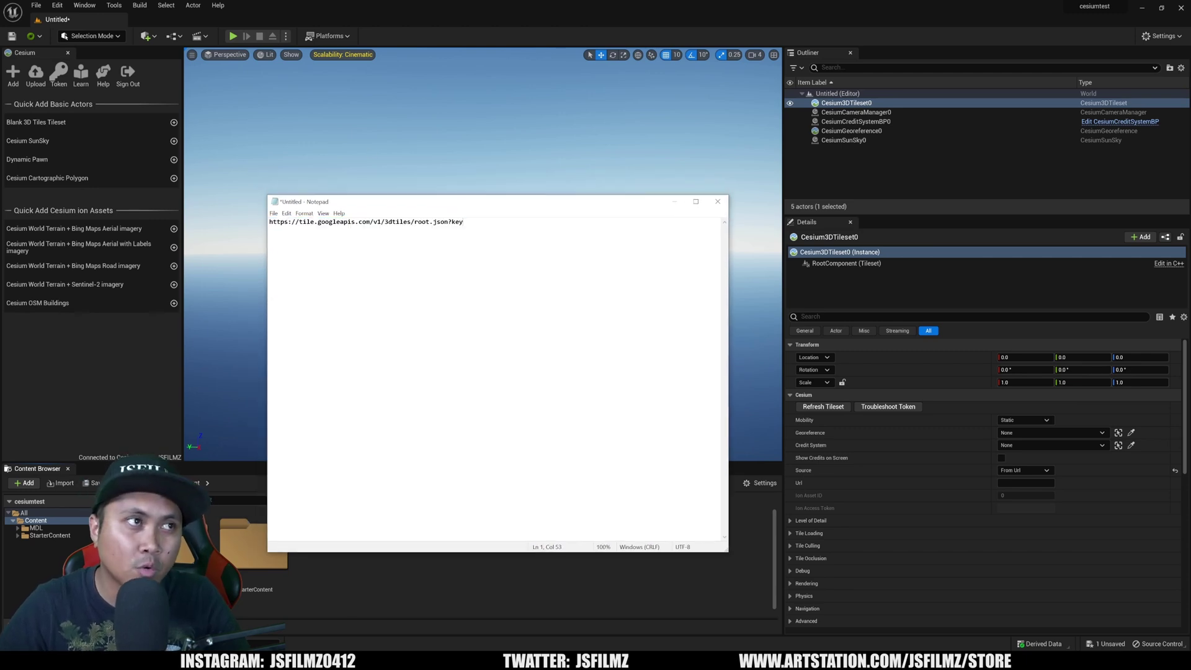
drag(464, 222, 270, 222)
key(ctrl+c)
click(1030, 482)
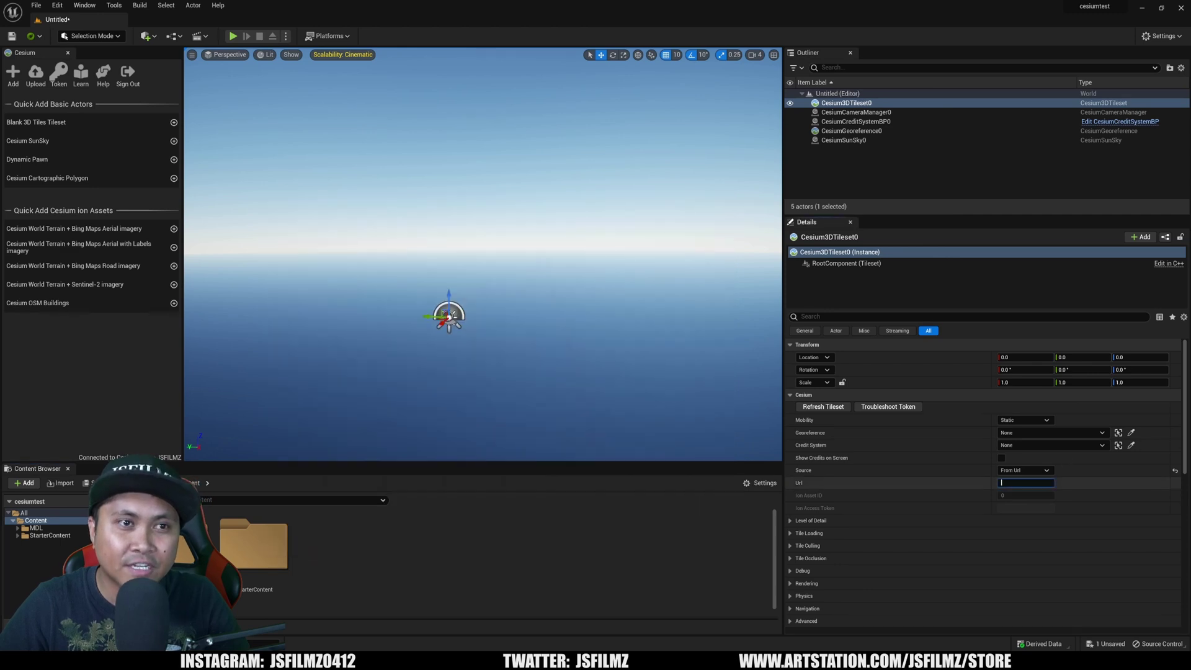
key(ctrl+v)
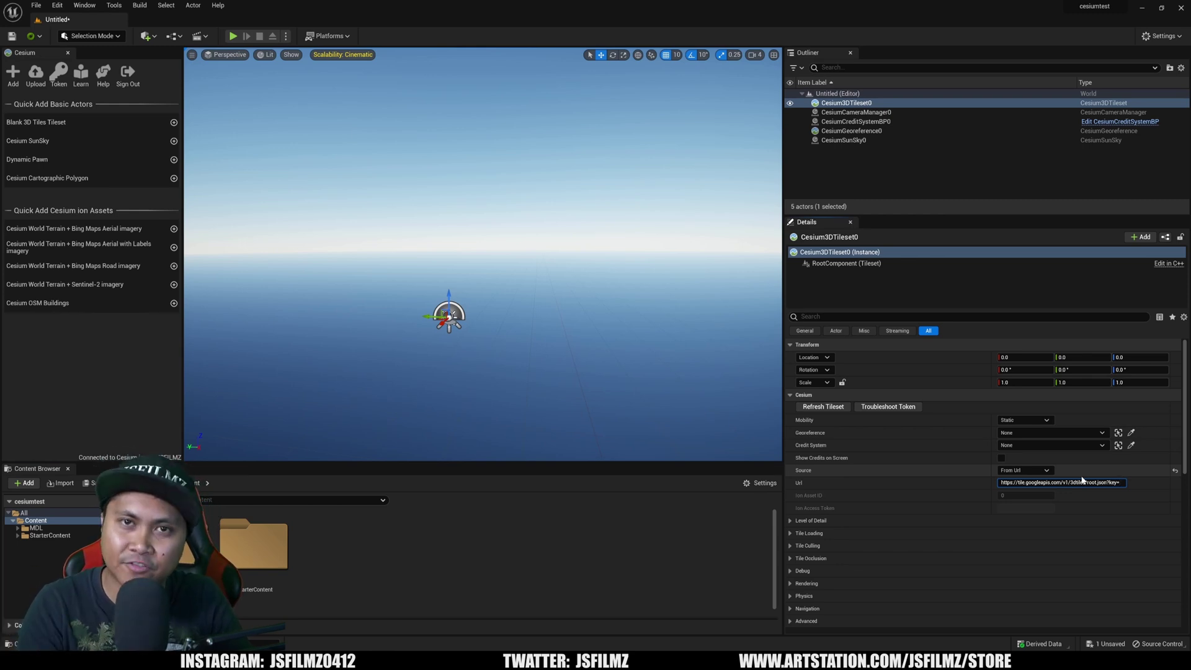
key(ctrl+v)
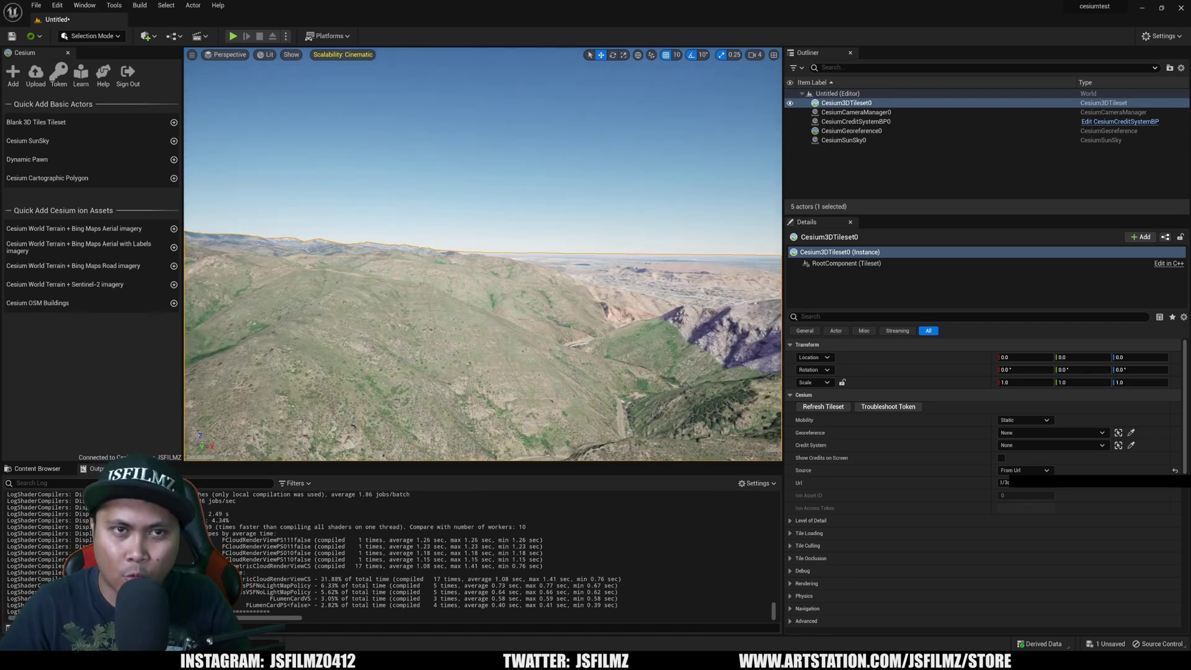
key(Return)
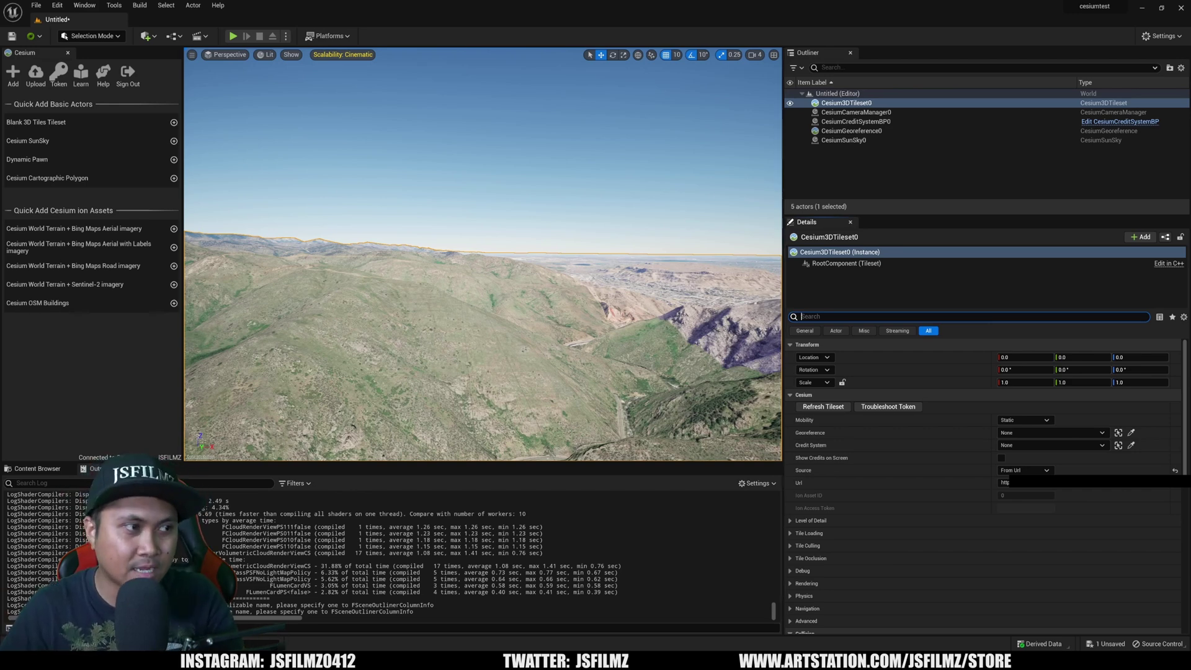
Switch to the browser and search Google for "budapest longitude latitude coordinates"
key(alt+Tab)
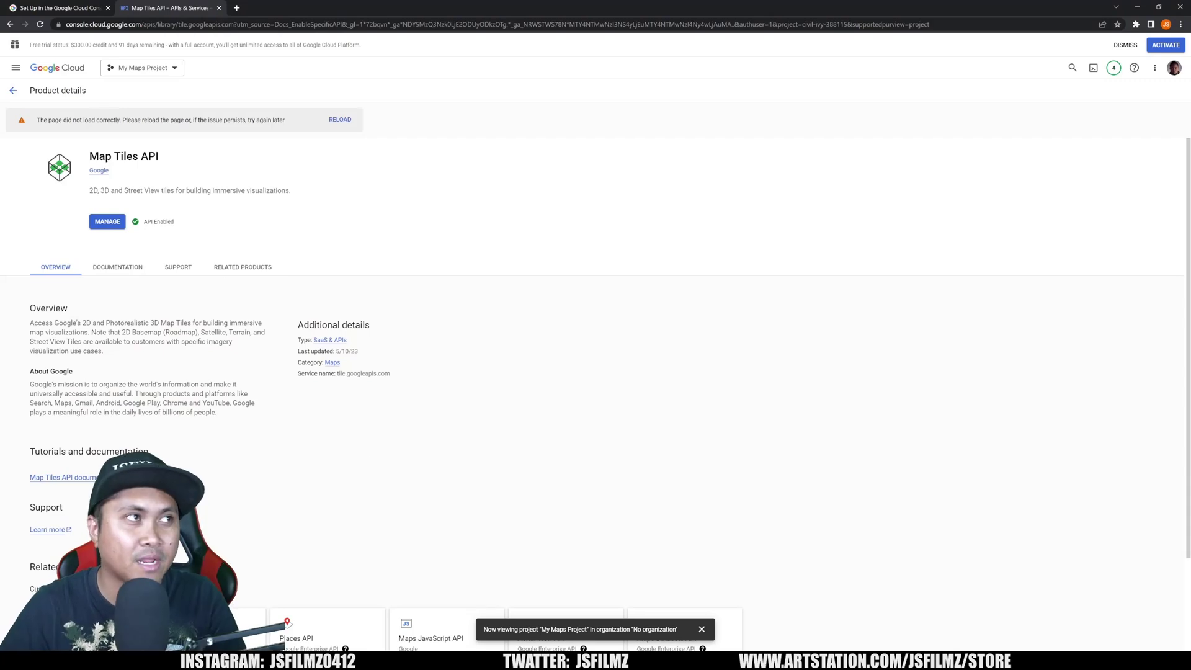
click(71, 7)
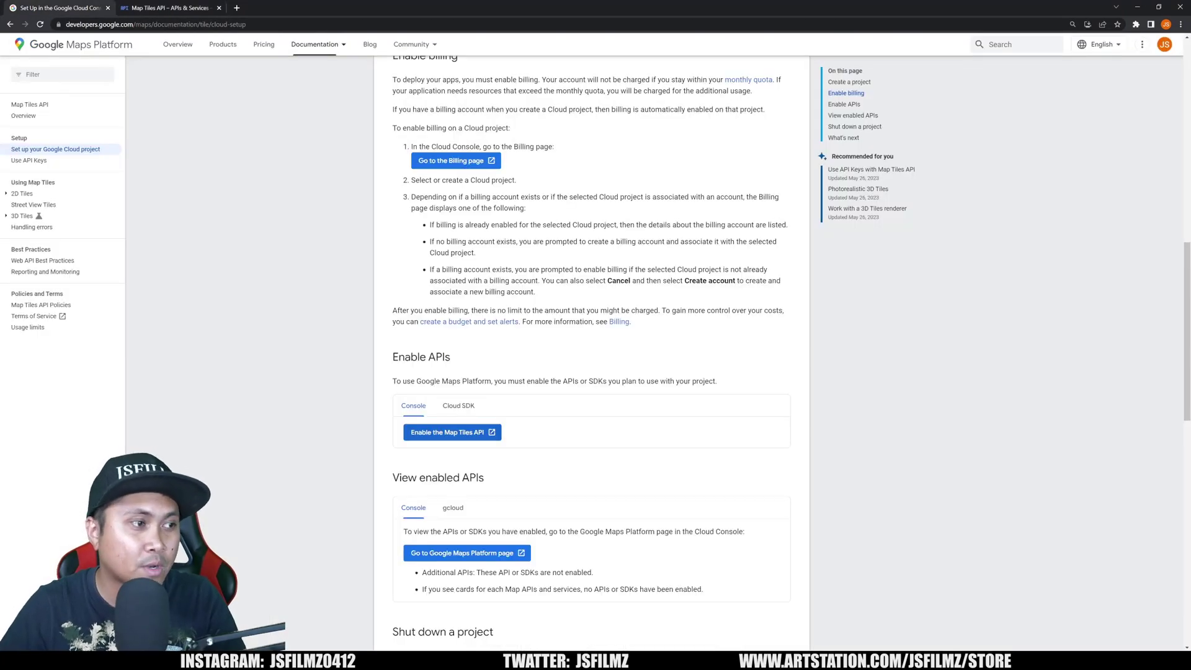
key(alt+Tab)
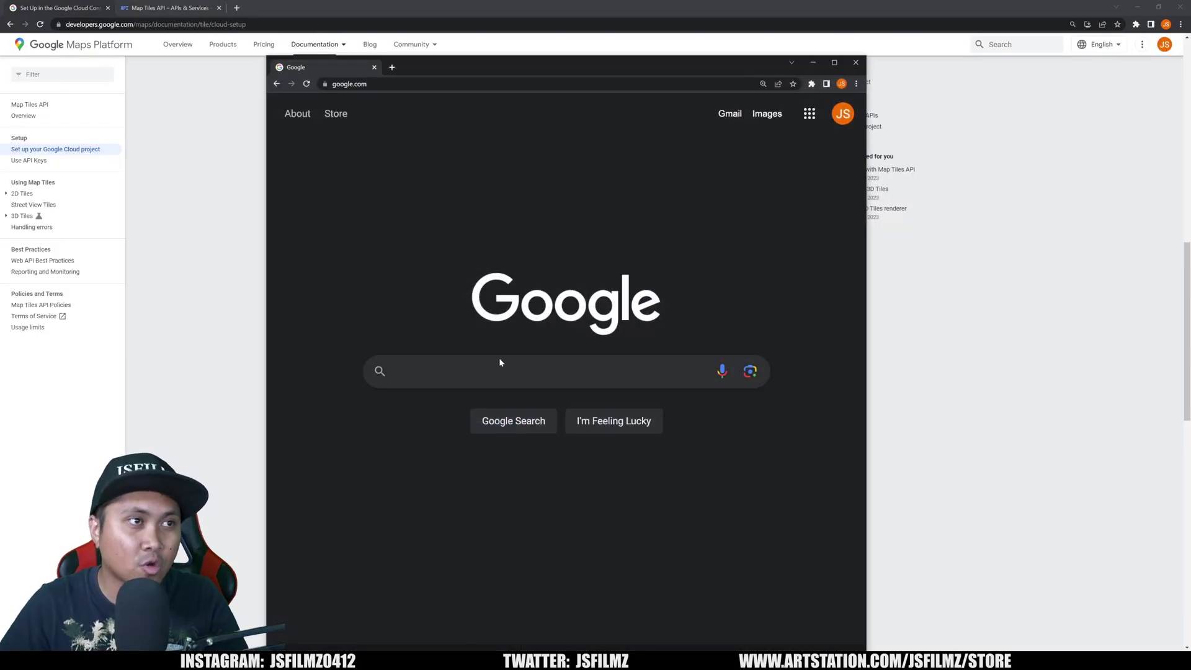
click(500, 361)
text(buda)
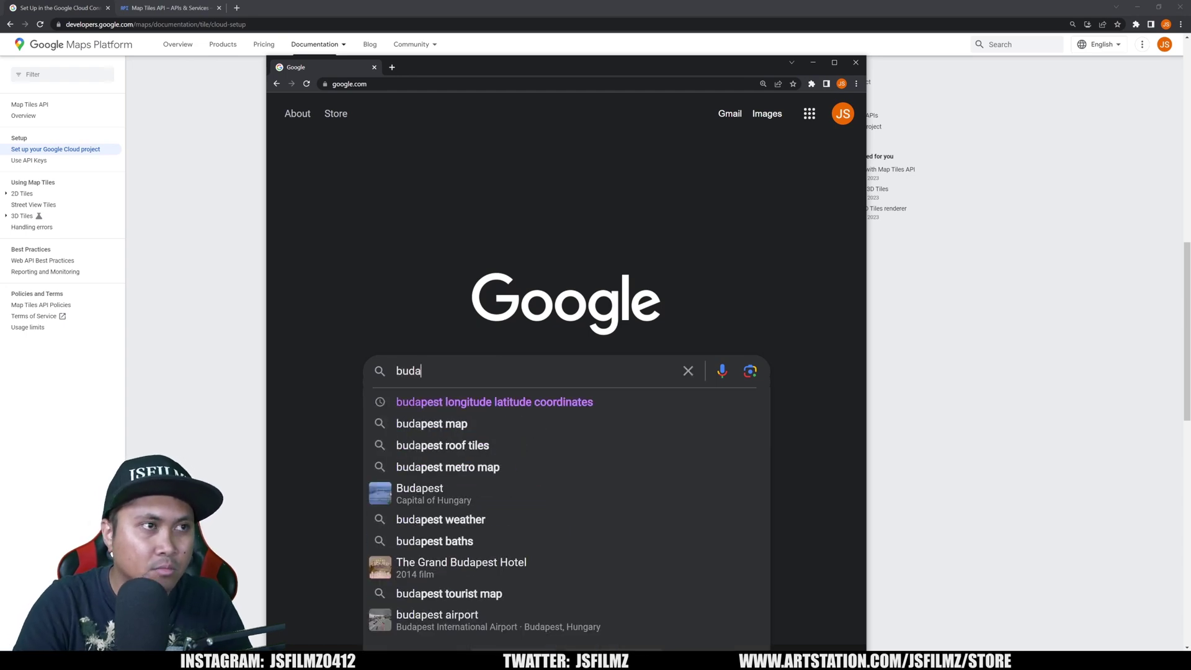
text(pest)
key(Down)
key(Return)
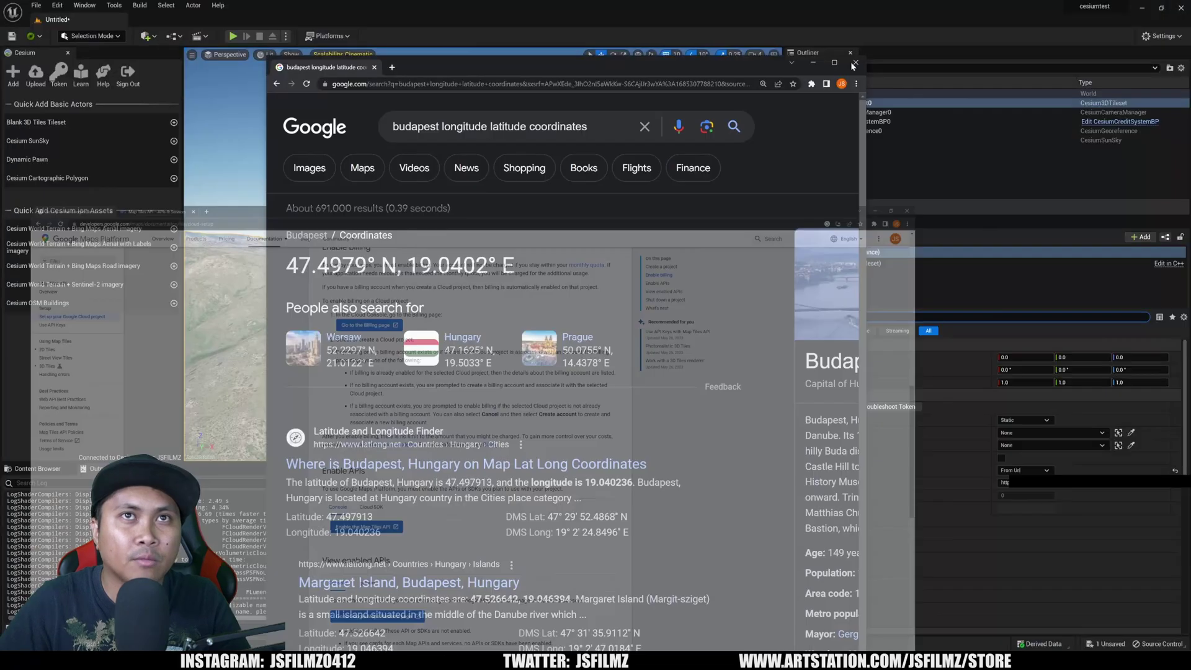
Copy Budapest's latitude from the search result and set the Cesium georeference's Origin Latitude to 47.4979 in the Unreal editor
drag(697, 70, 547, 64)
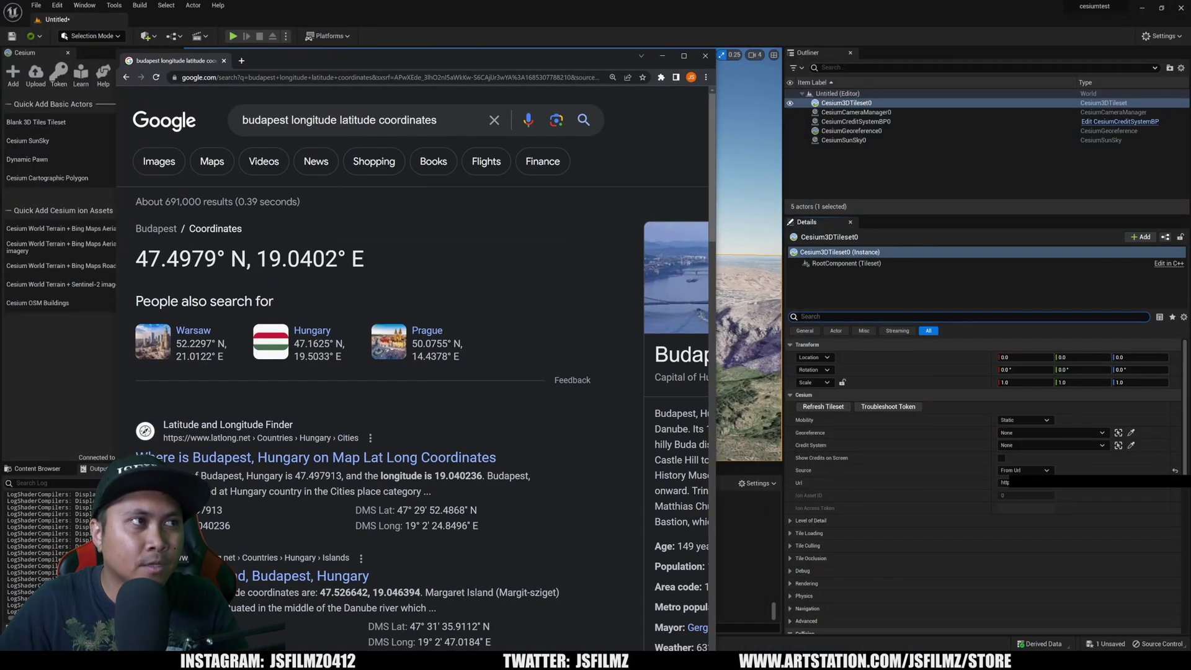
drag(136, 259, 217, 260)
key(ctrl+c)
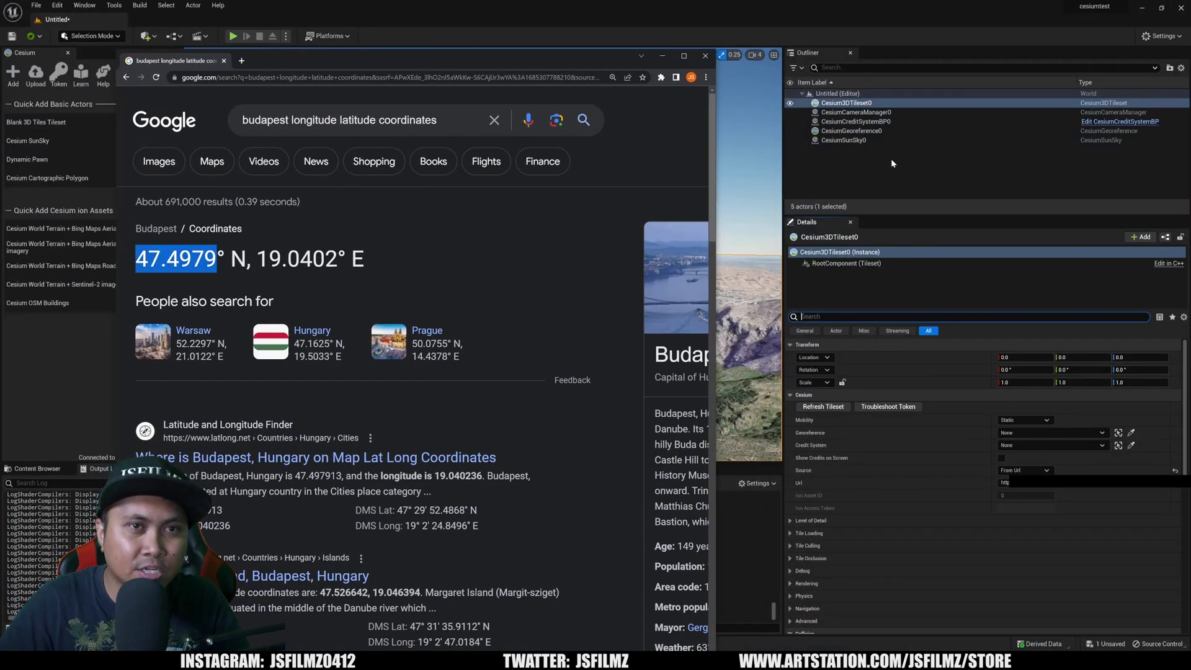
click(844, 131)
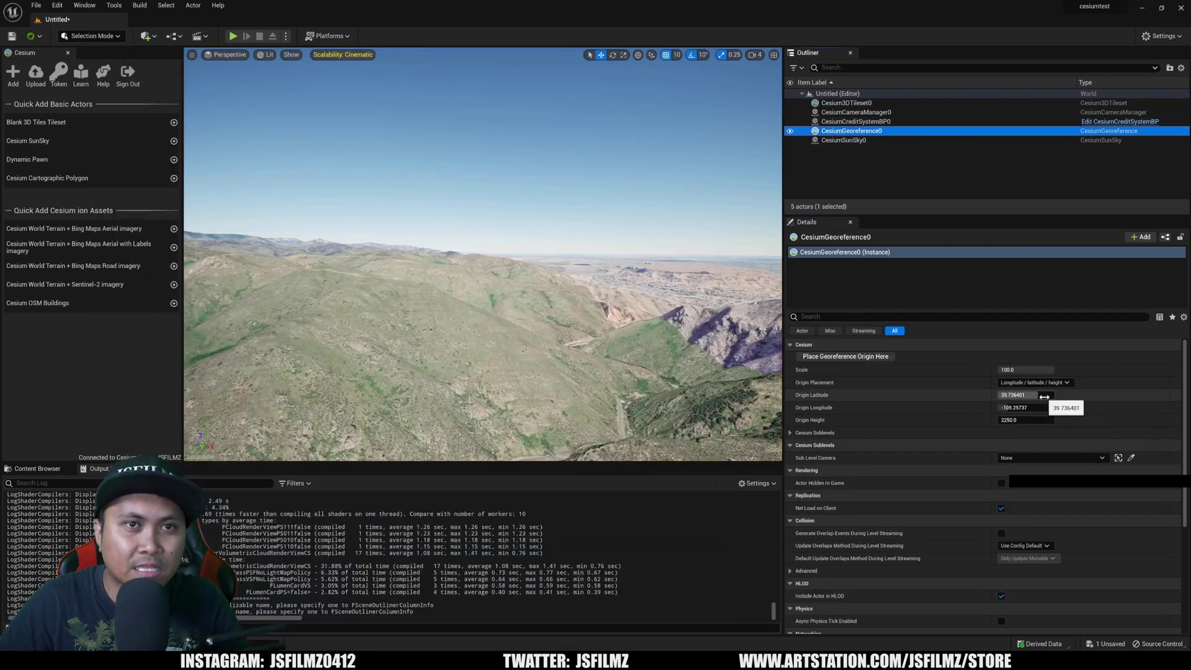
click(1024, 395)
key(ctrl+v)
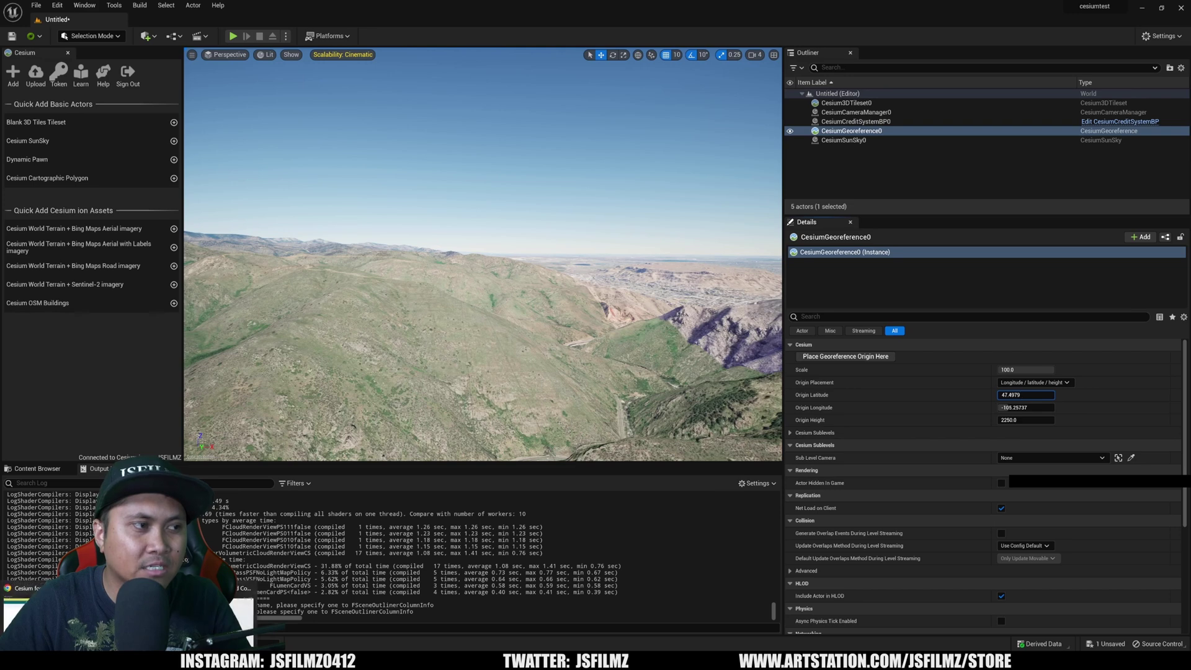
Copy Budapest's longitude from the browser and set the georeference's Origin Longitude to 19.0402
key(alt+Tab)
drag(257, 259, 338, 258)
key(ctrl+c)
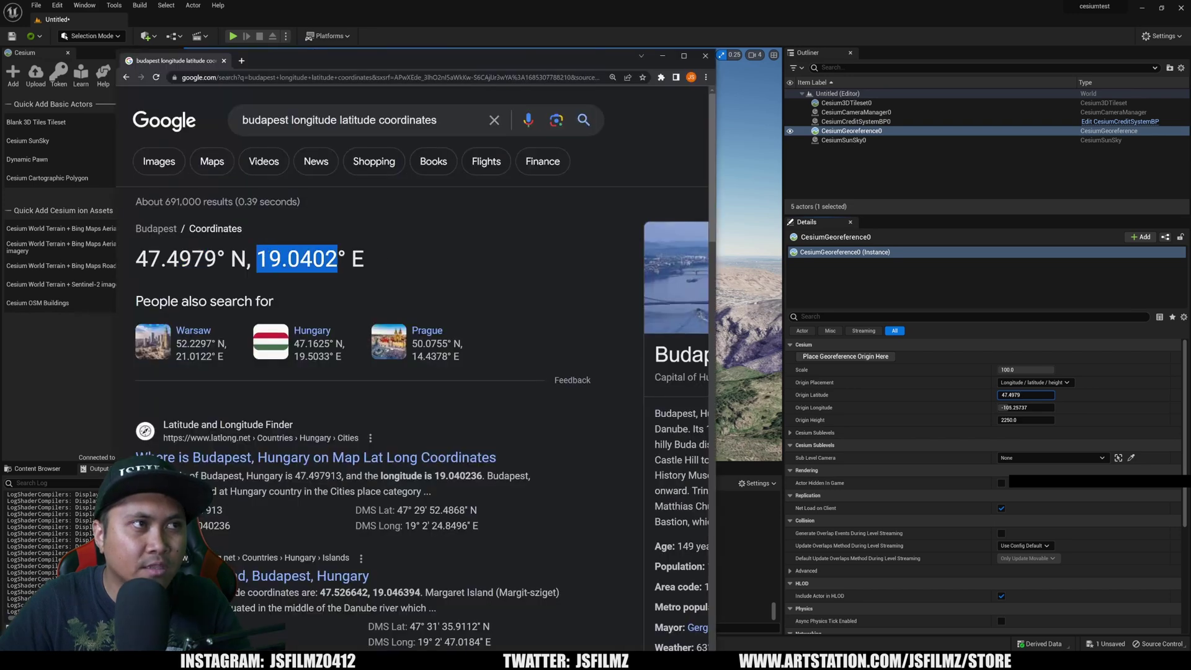
click(1037, 408)
key(ctrl+v)
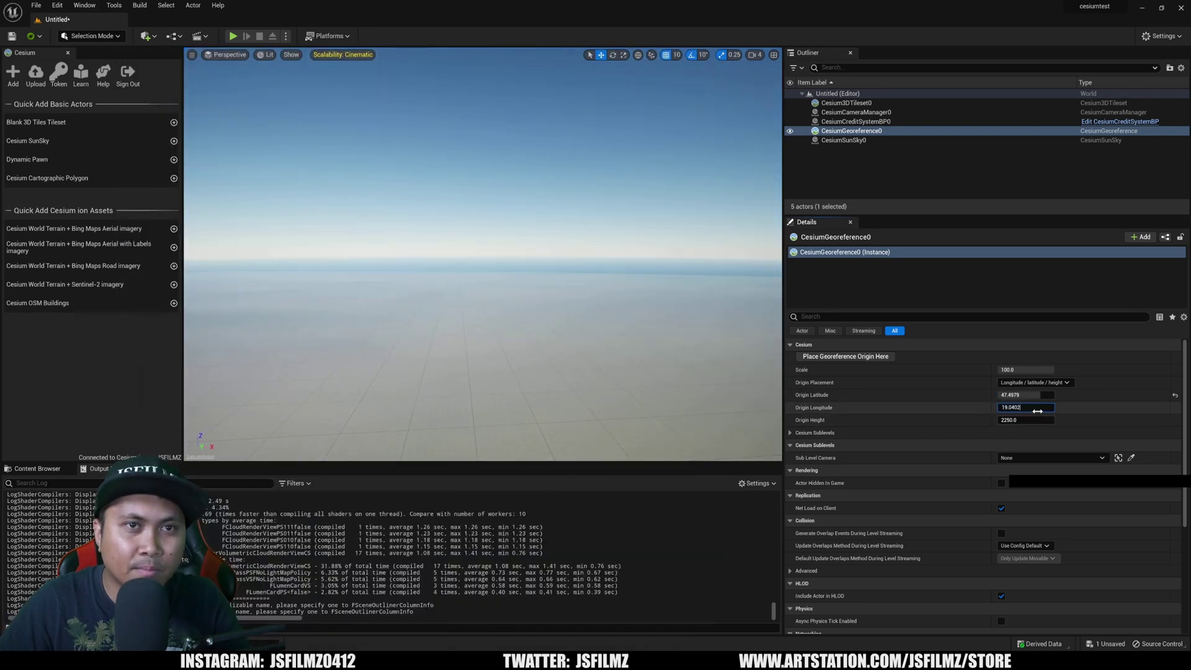
key(Return)
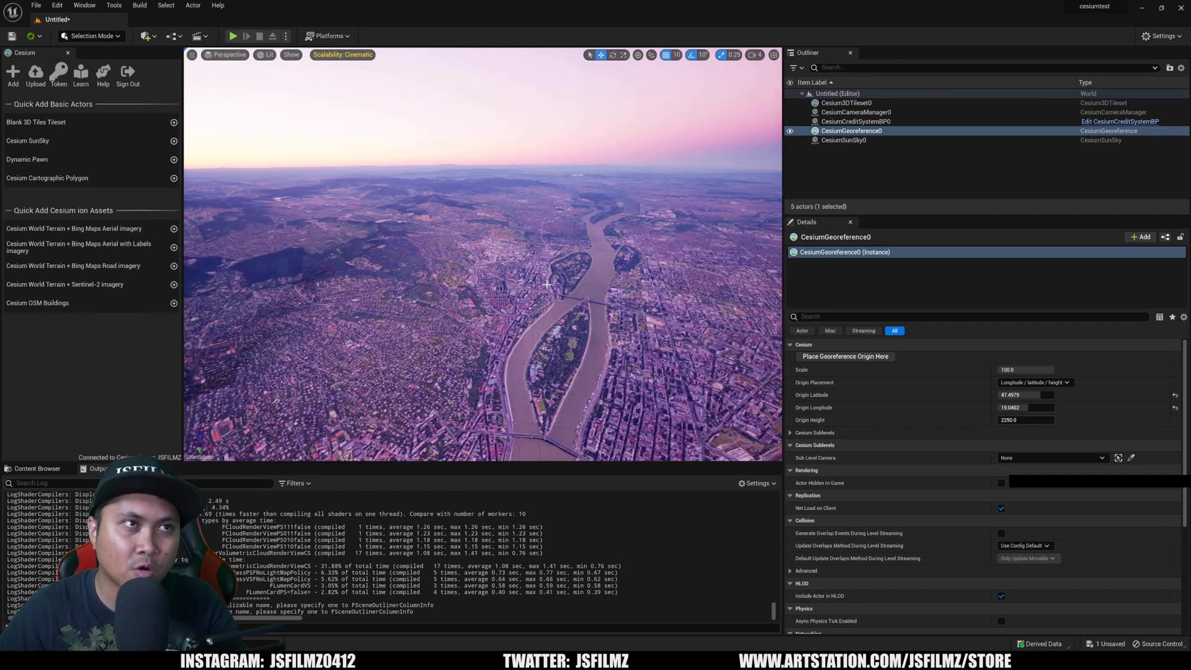
Turn on Show Credits on Screen for the Cesium 3D tileset
right_drag(555, 289, 543, 433)
click(846, 103)
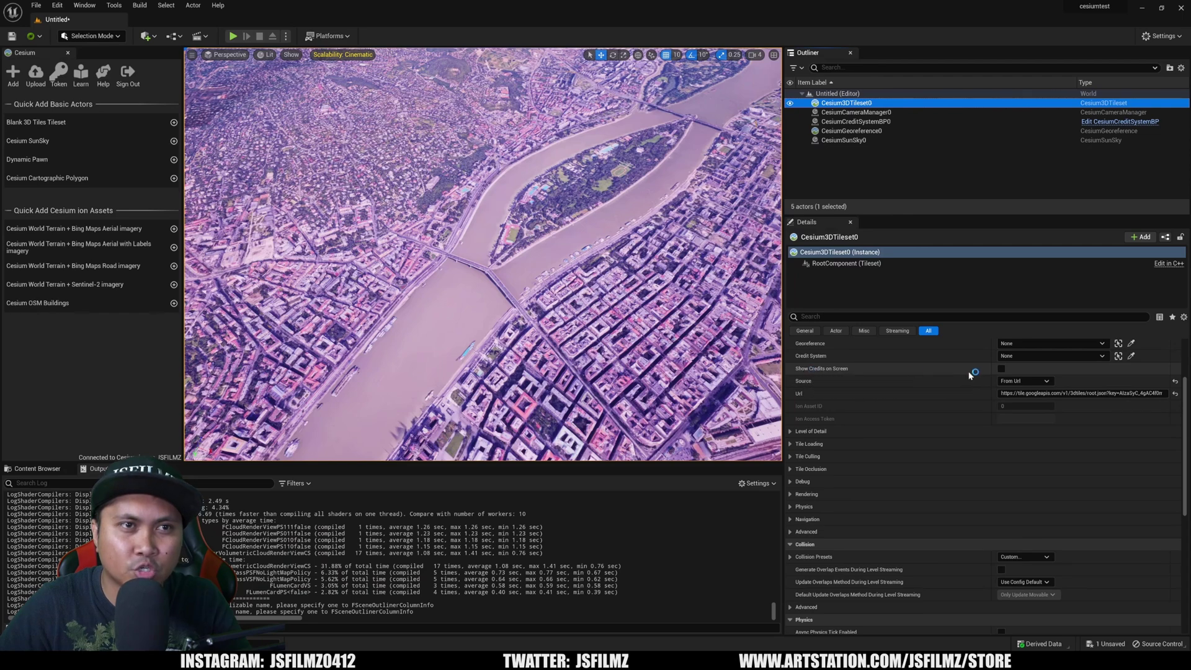
click(1001, 369)
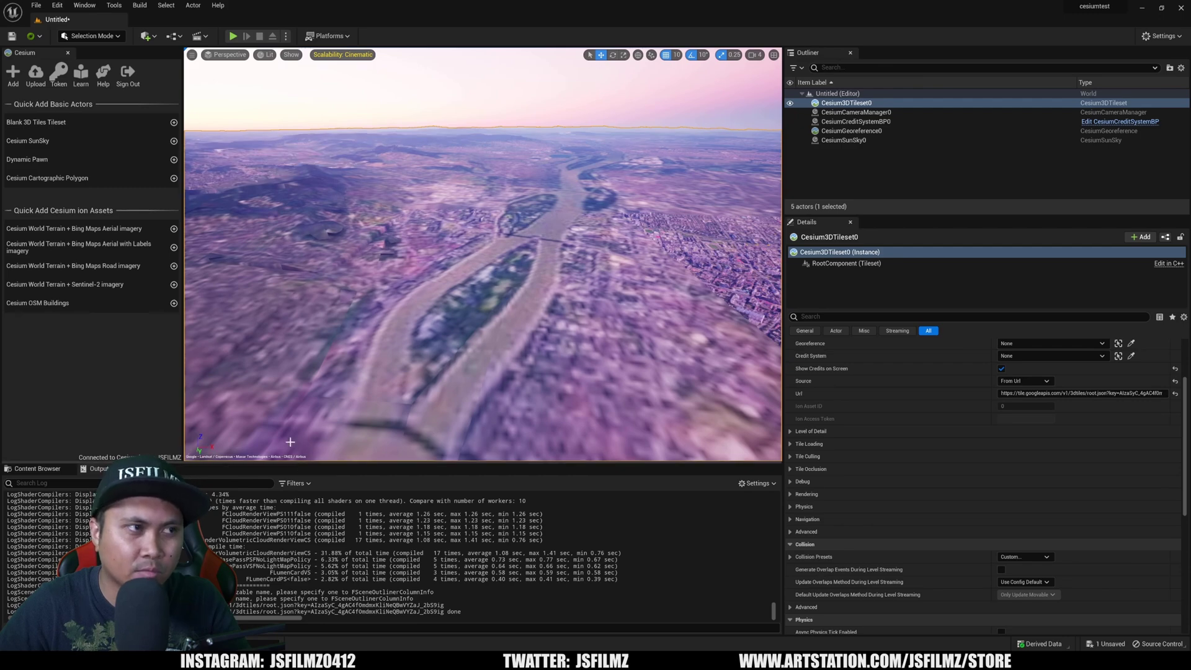
Fly through the Budapest tiles and examine the photorealistic parliament, the Danube hillside, and the church with its surrounding buildings
mouse_move(290, 442)
right_down()
mouse_move(211, 460)
mouse_move(186, 480)
mouse_move(287, 434)
right_up()
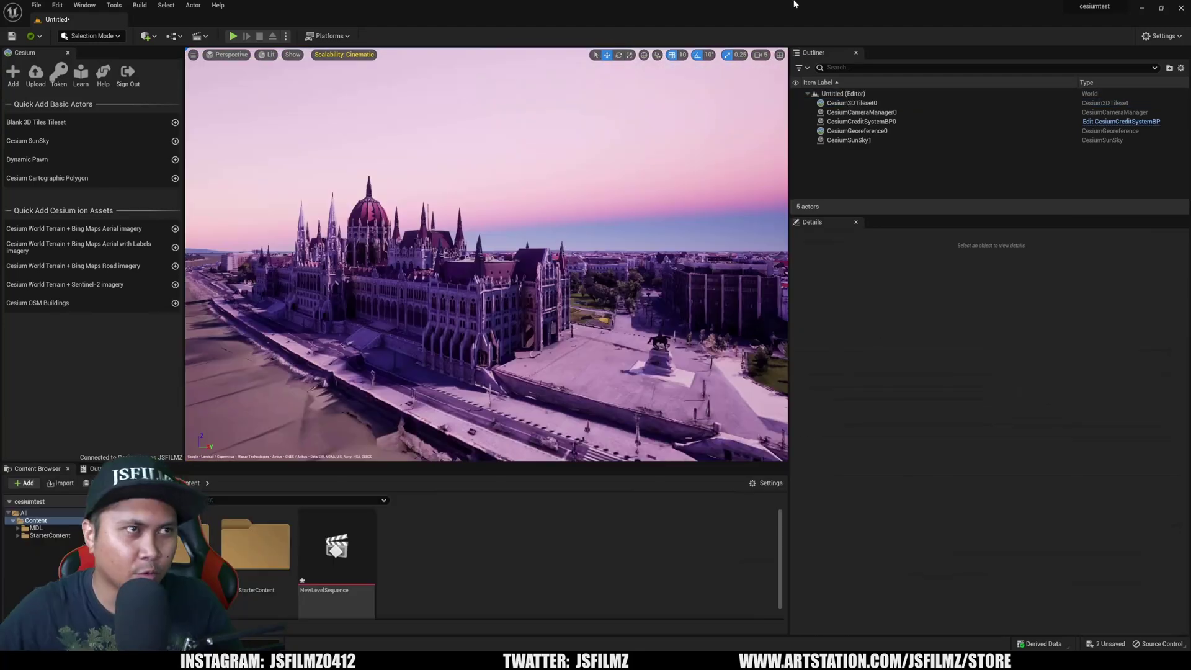
right_drag(287, 434, 287, 434)
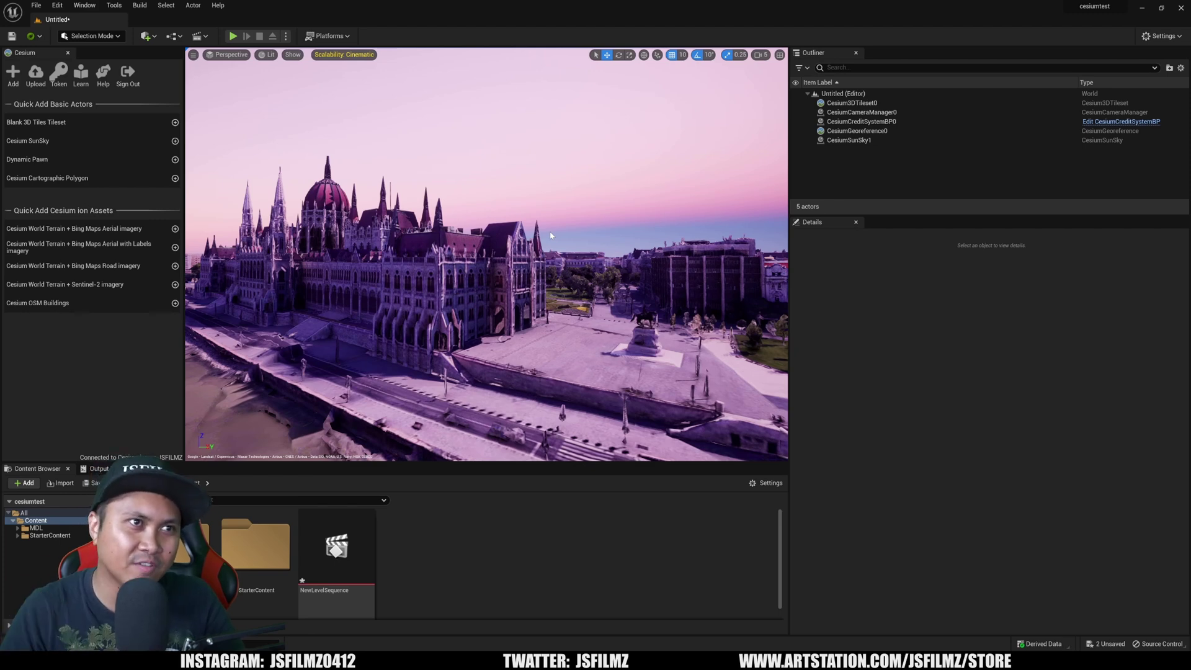
key(d)
right_drag(543, 236, 236, 230)
key(w)
key(e)
mouse_move(599, 314)
right_down()
mouse_move(509, 329)
mouse_move(707, 326)
mouse_move(594, 320)
right_up()
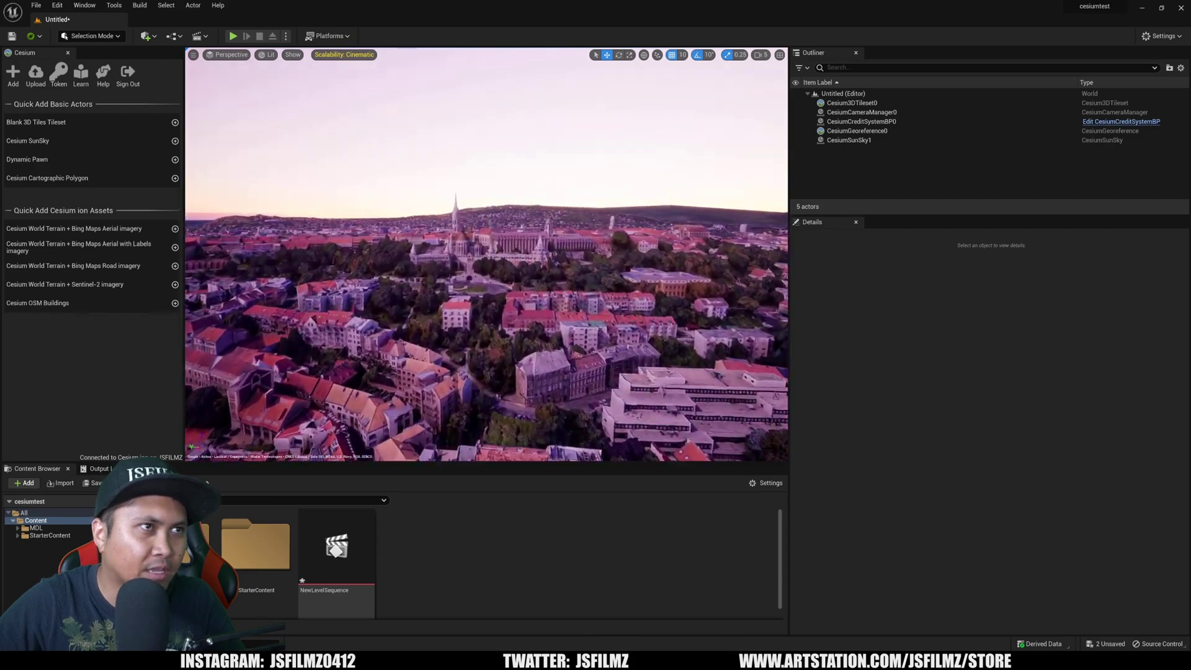
right_drag(506, 385, 571, 333)
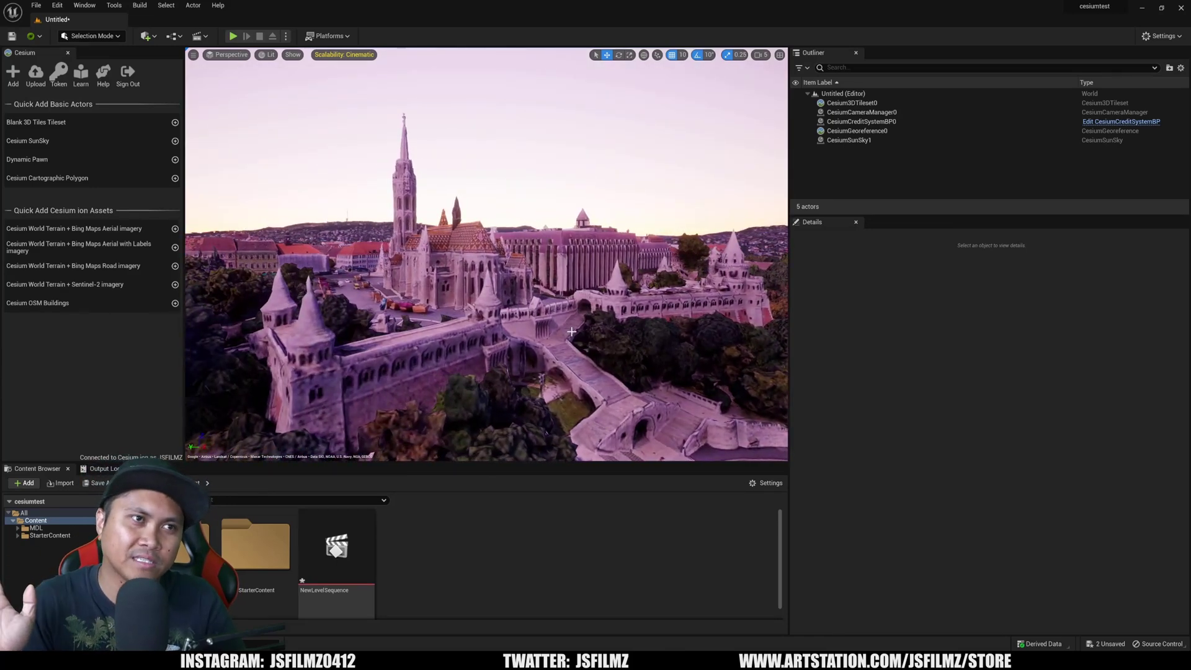
right_drag(570, 332, 577, 328)
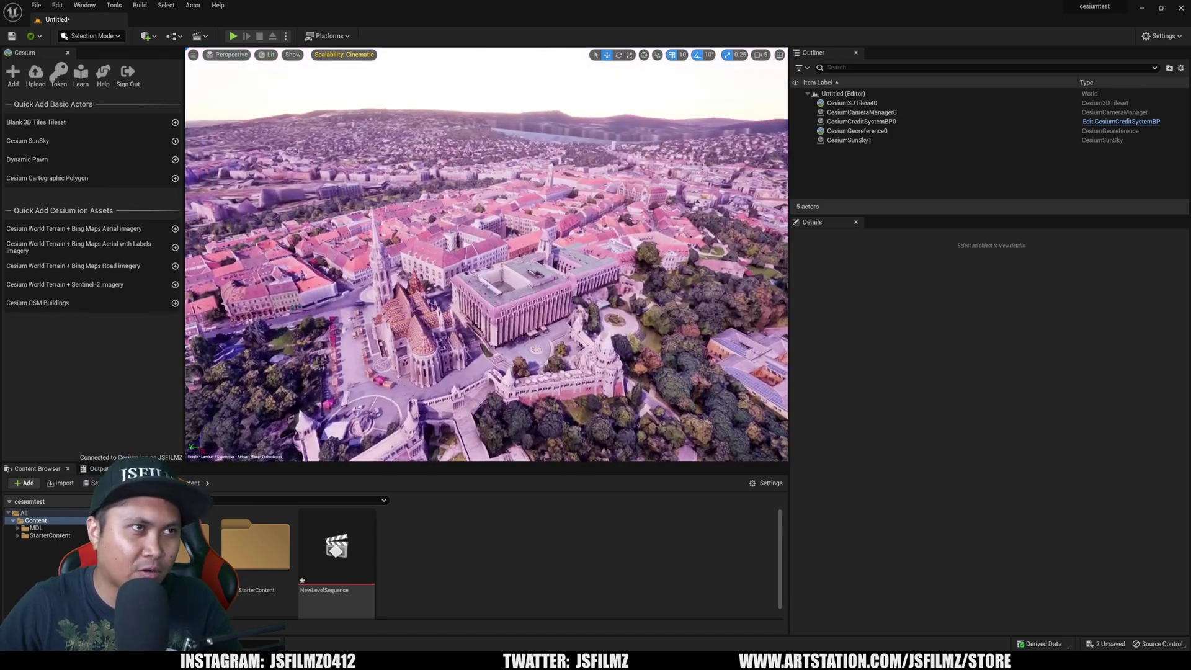
right_drag(539, 362, 539, 362)
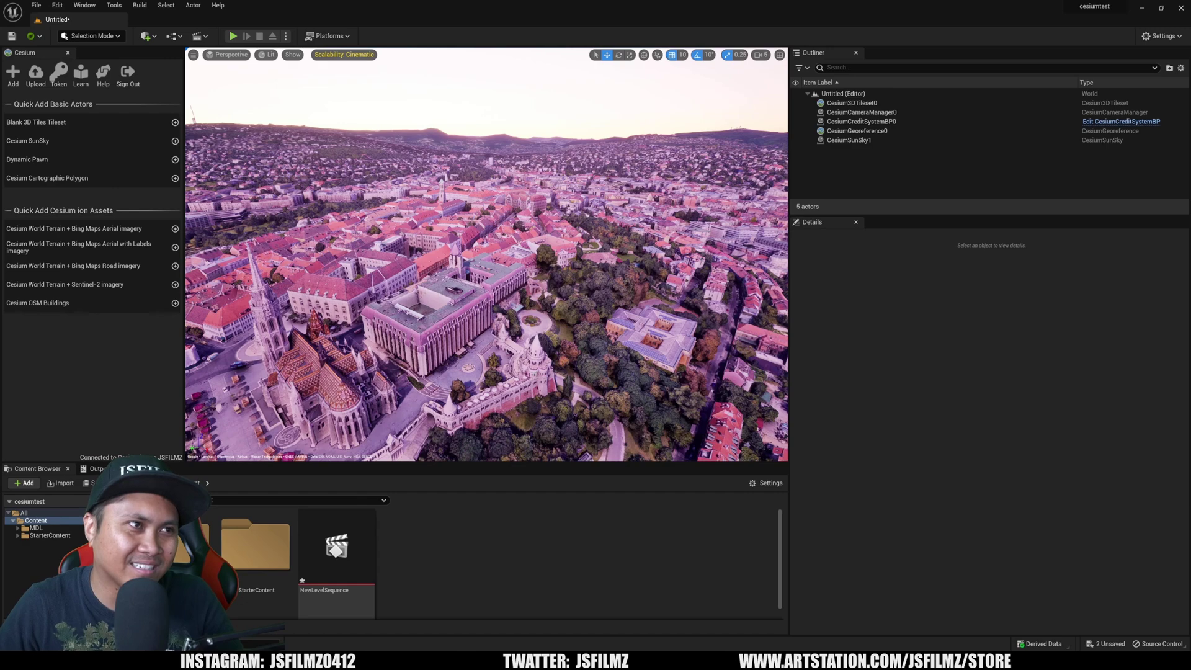
right_drag(486, 253, 318, 248)
key(w)
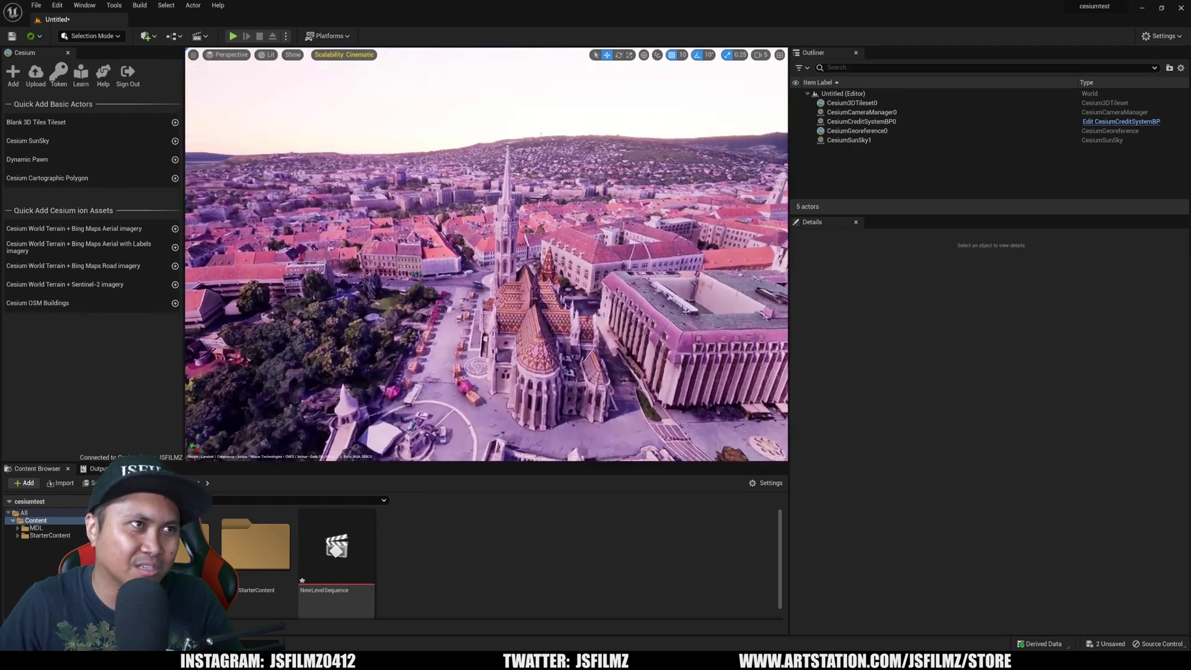
key(w)
right_drag(575, 375, 713, 409)
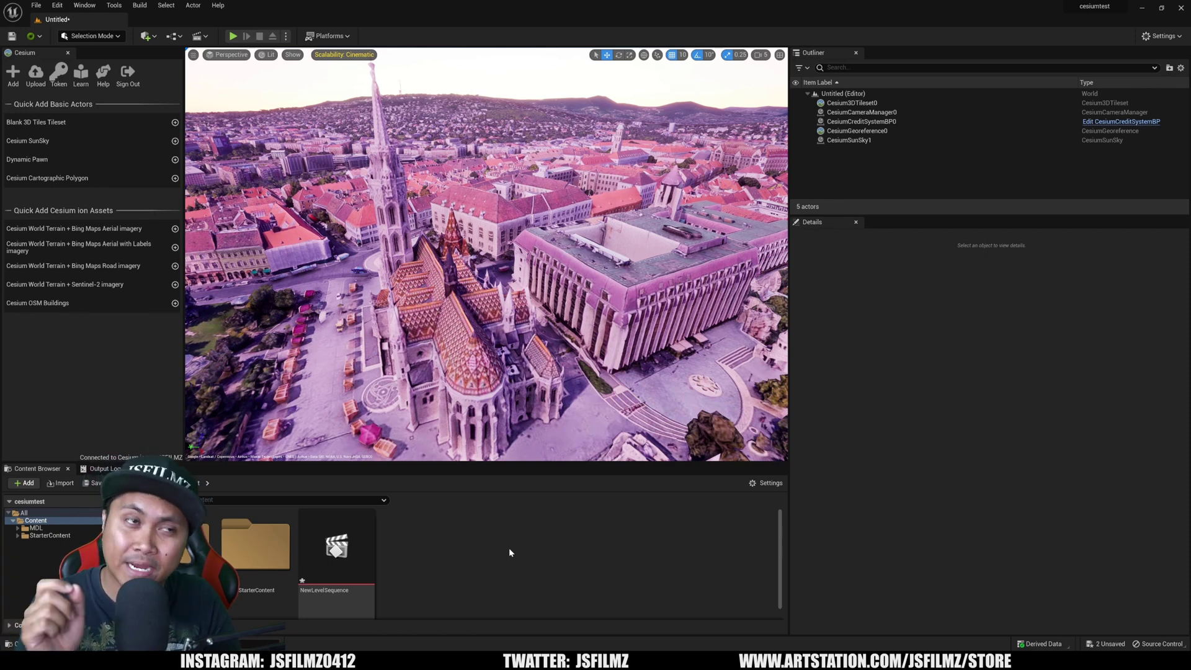
Save the current level
key(ctrl+s)
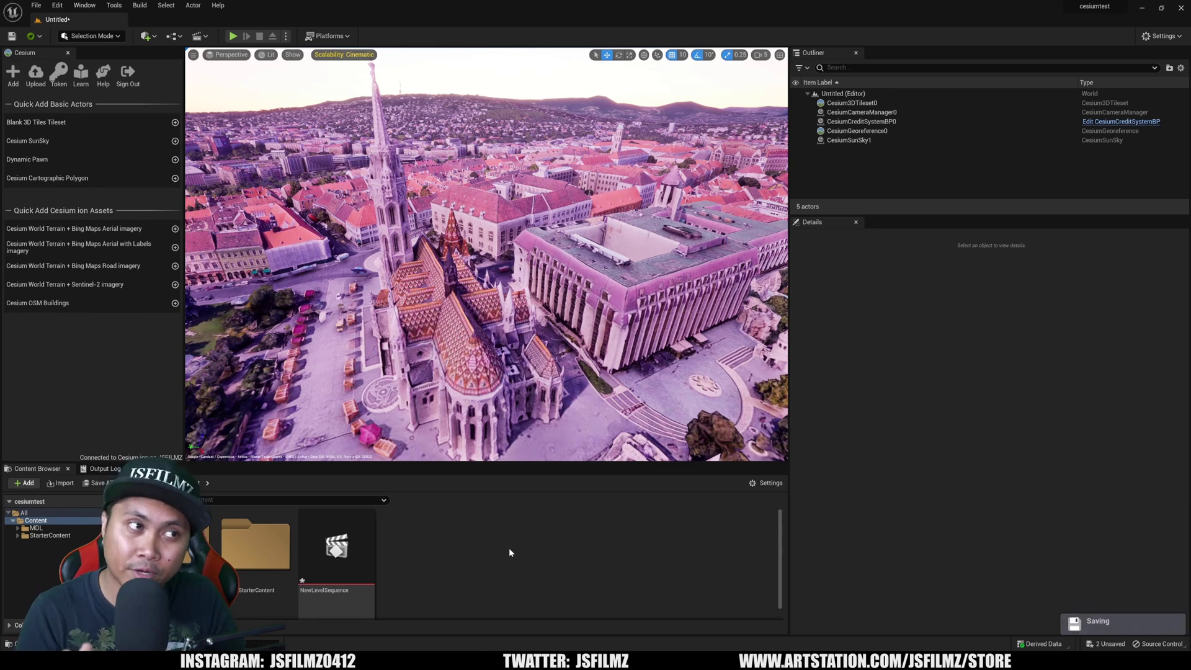